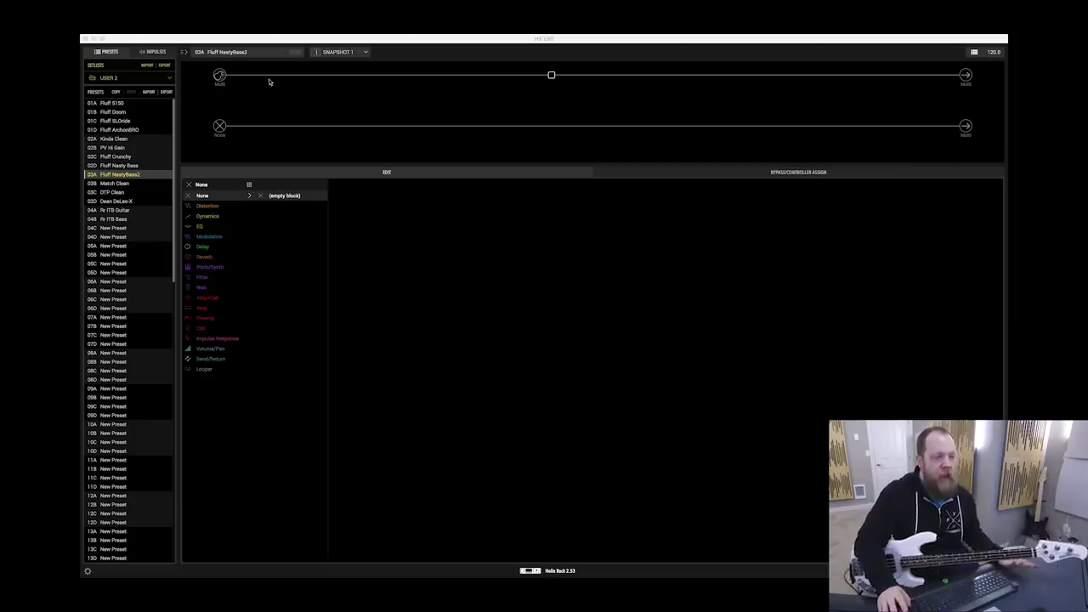
# - Put an LA Studio Comp from the Dynamics category in the path's first slot
pyautogui.click(310, 87)
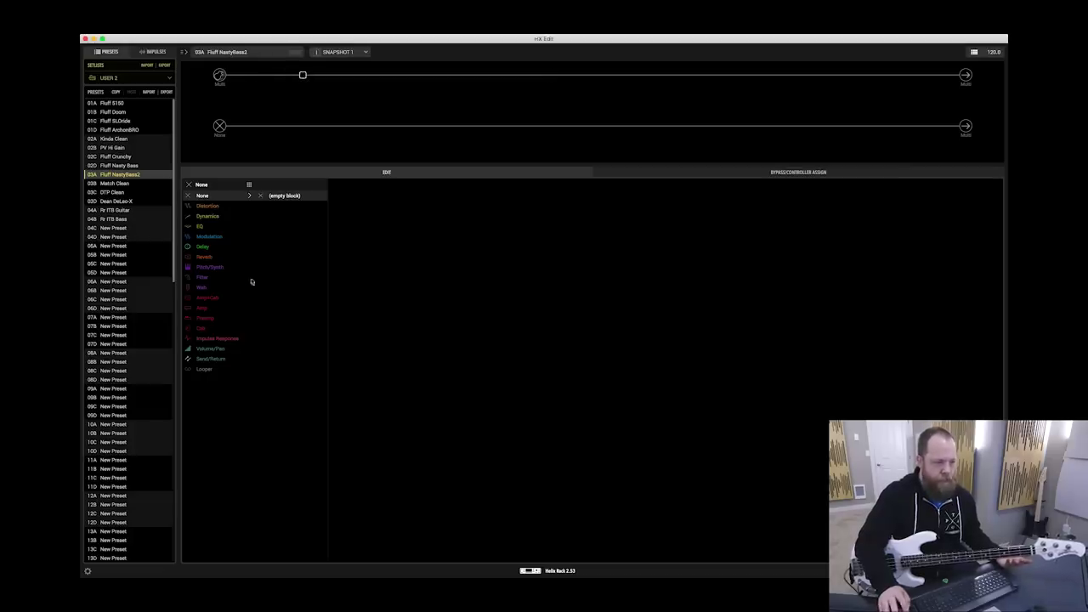
pyautogui.click(211, 216)
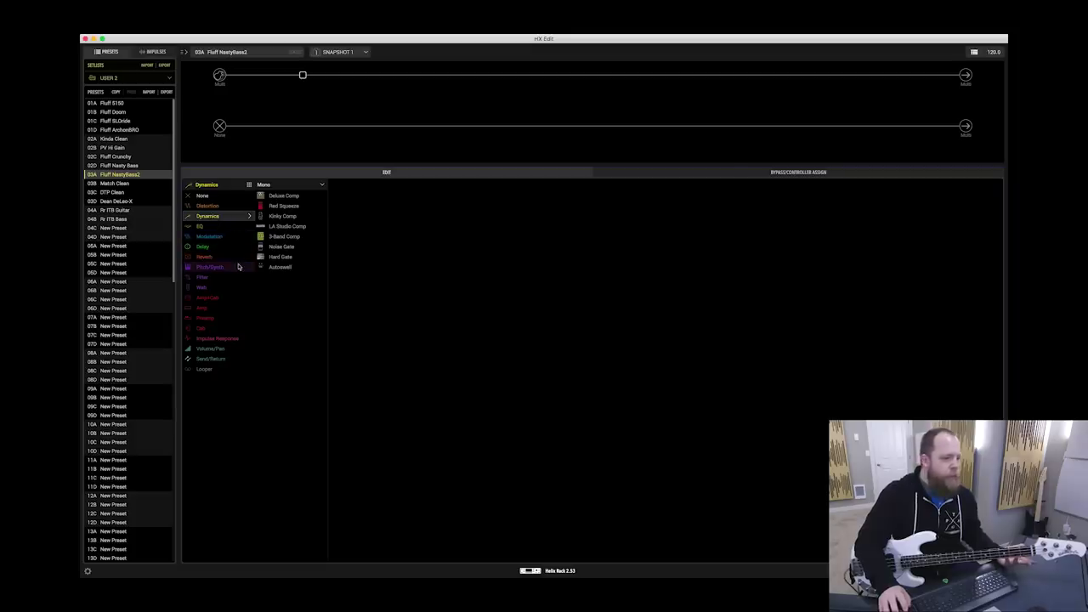
pyautogui.click(294, 226)
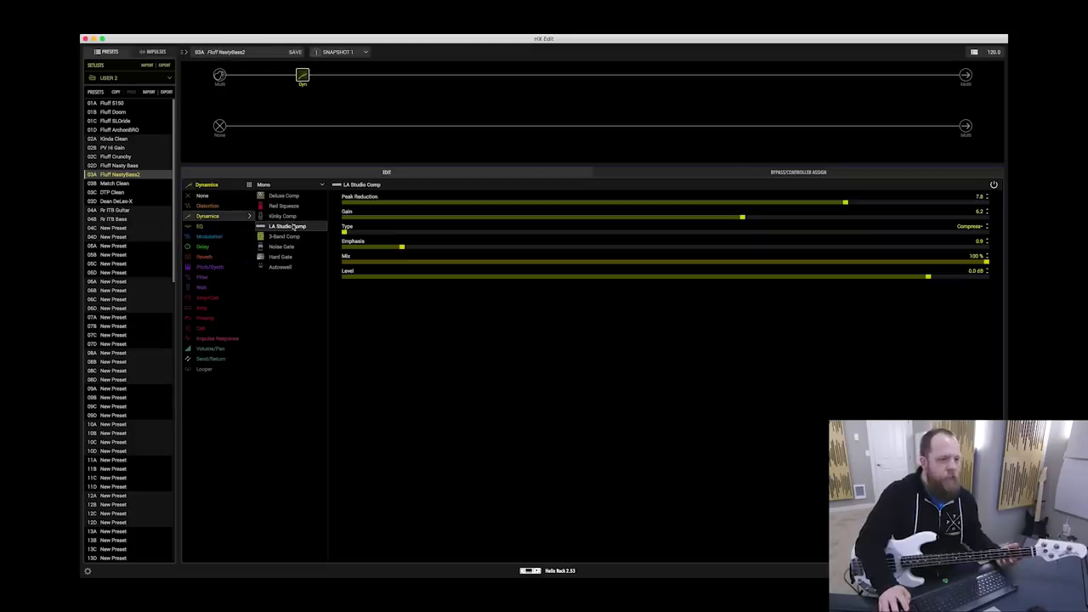
# - Add an Obsidian 7000 distortion block in the slot after the compressor
pyautogui.click(385, 76)
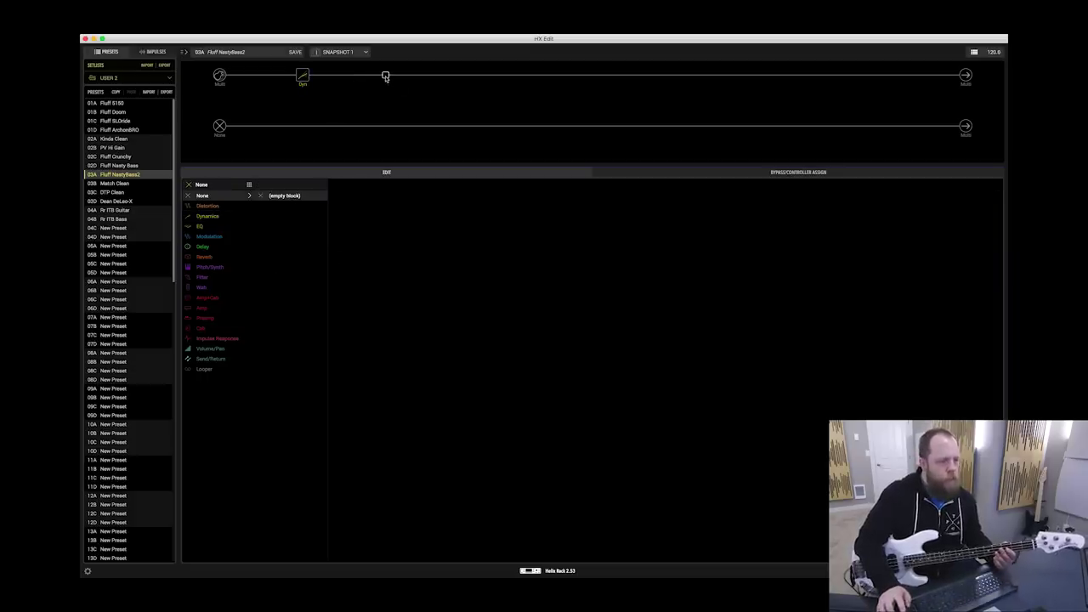
pyautogui.click(214, 206)
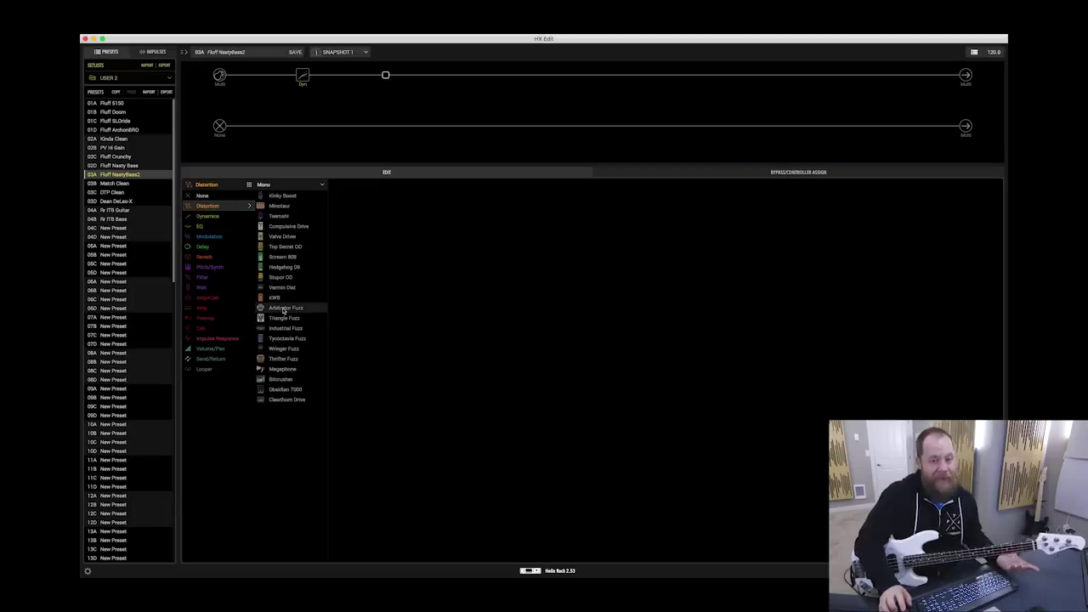
pyautogui.click(284, 389)
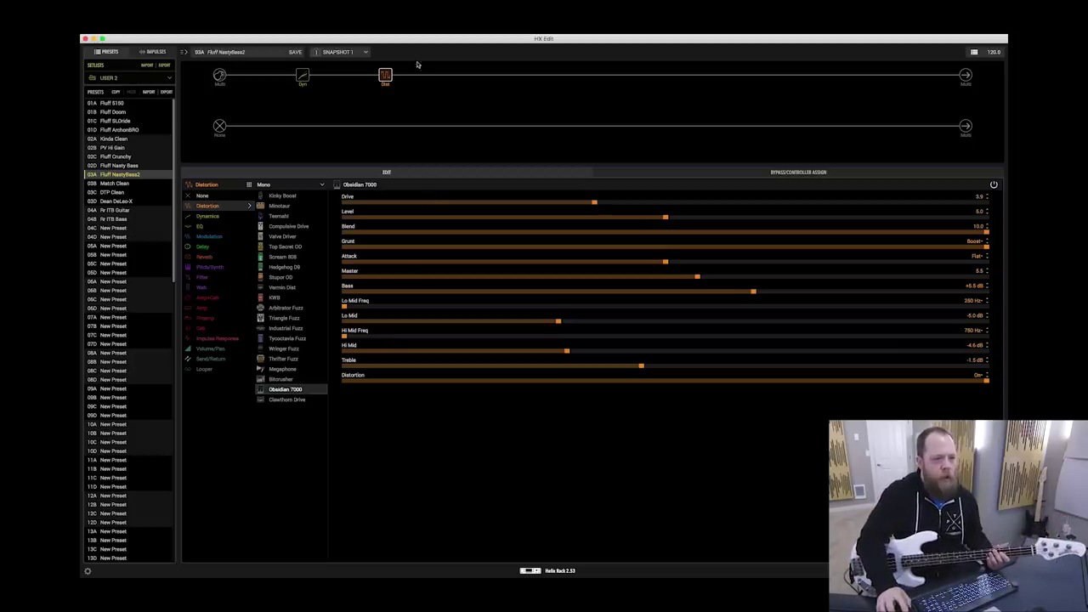
pyautogui.click(467, 75)
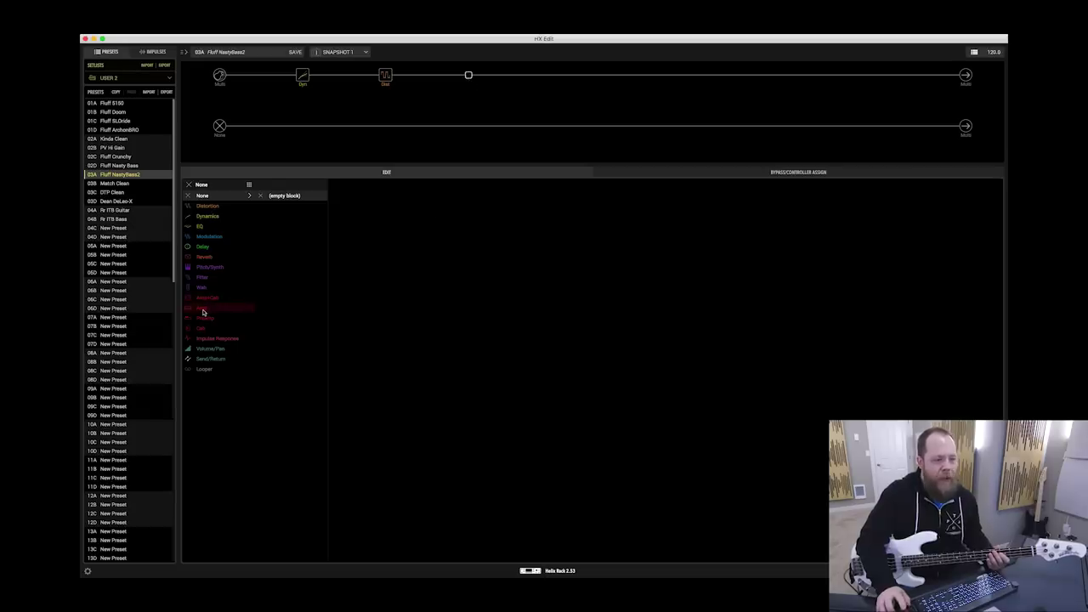
# - Switch the amp list to Bass, audition Cali Bass and Woody Blue, and keep Cali 400 Ch1
pyautogui.moveTo(203, 312)
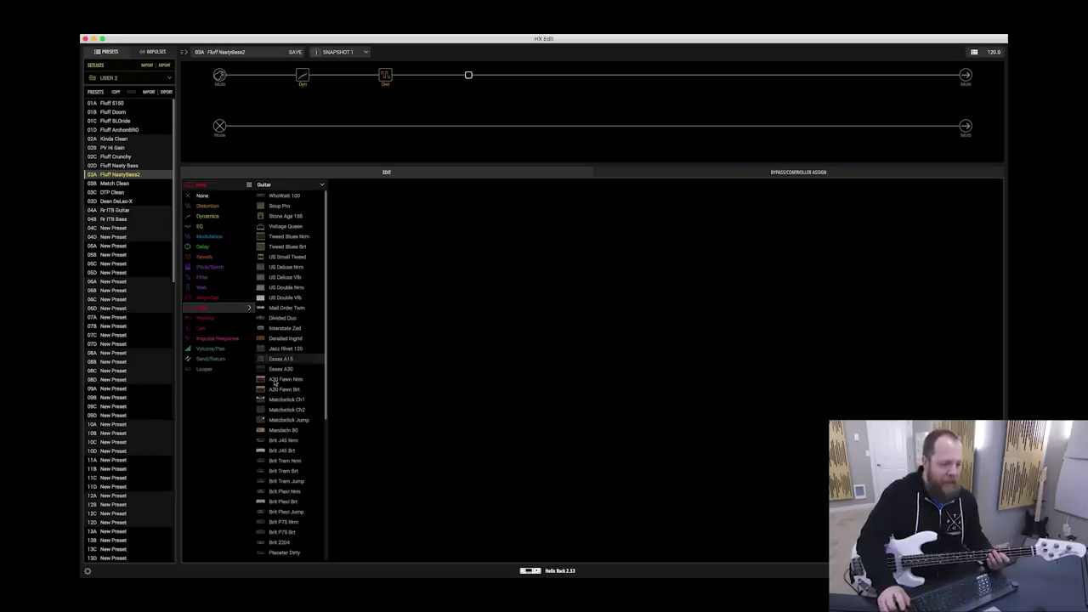
pyautogui.scroll(-5, 288, 425)
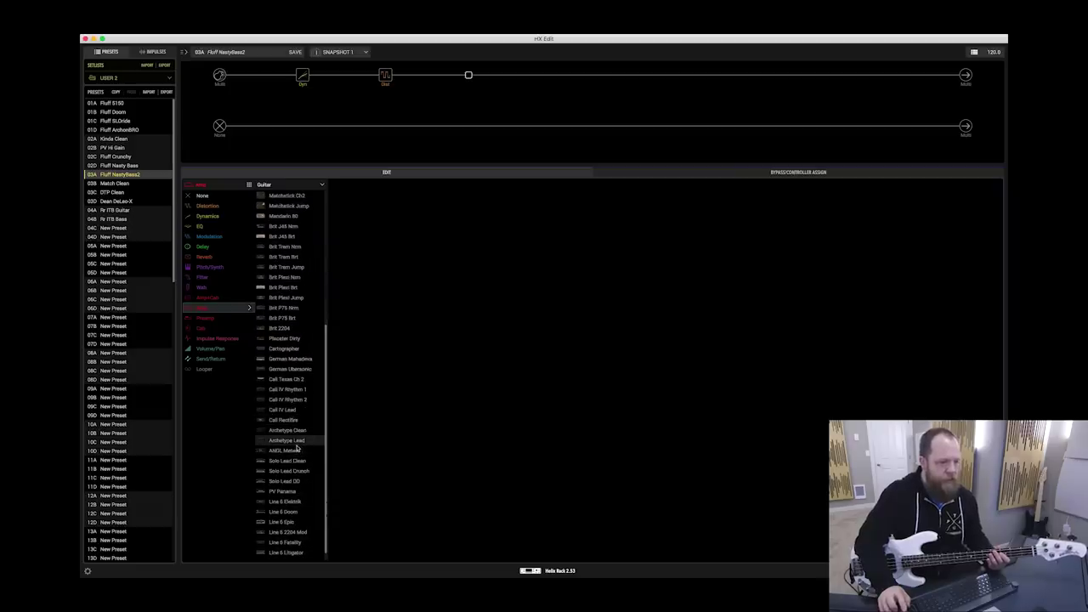
pyautogui.scroll(-1, 297, 444)
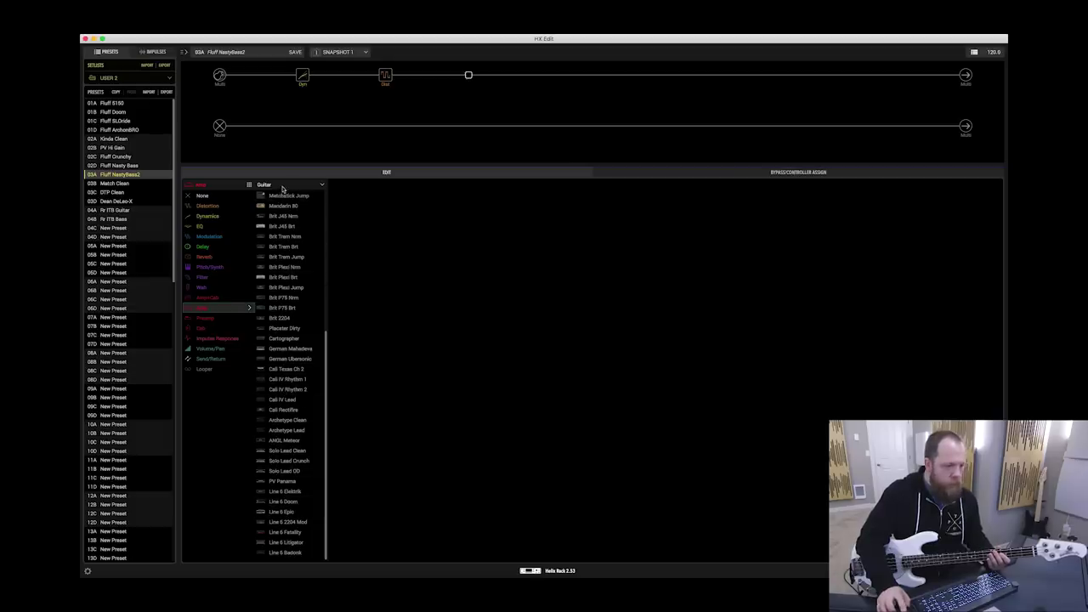
pyautogui.click(320, 185)
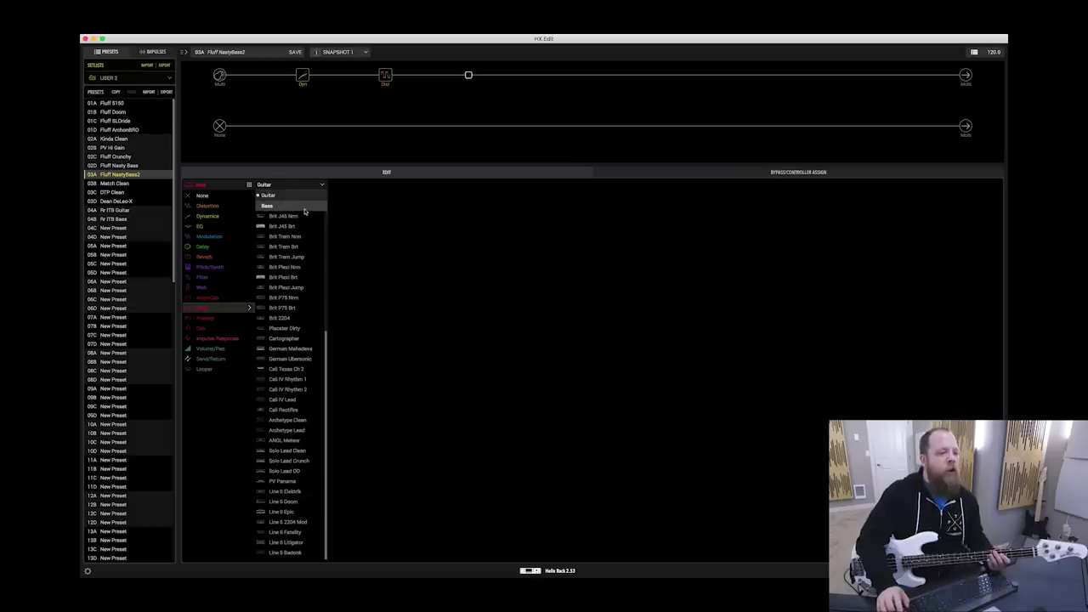
pyautogui.click(305, 207)
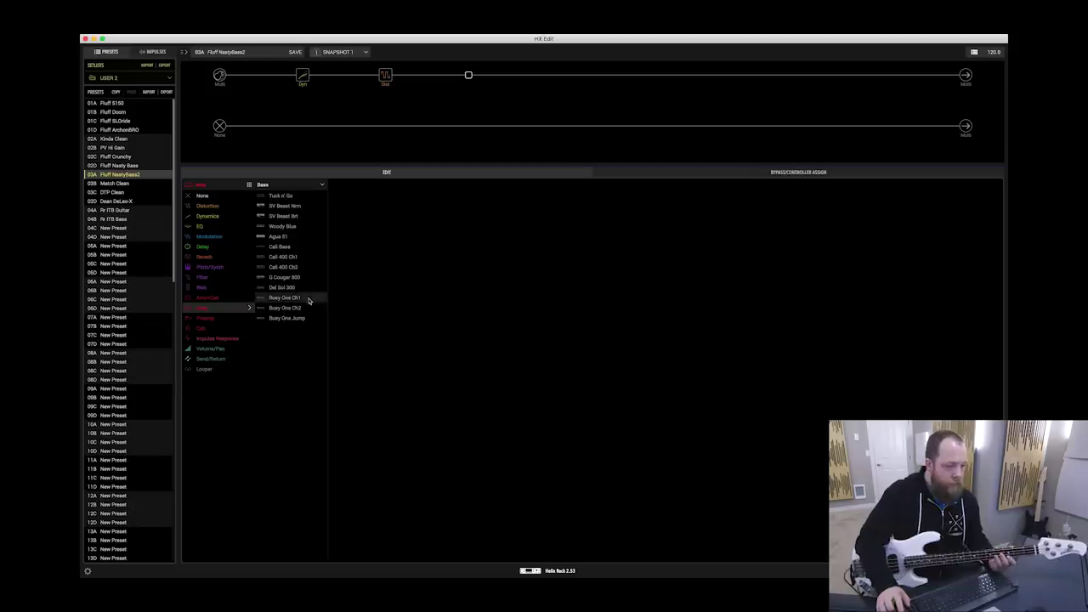
pyautogui.click(289, 248)
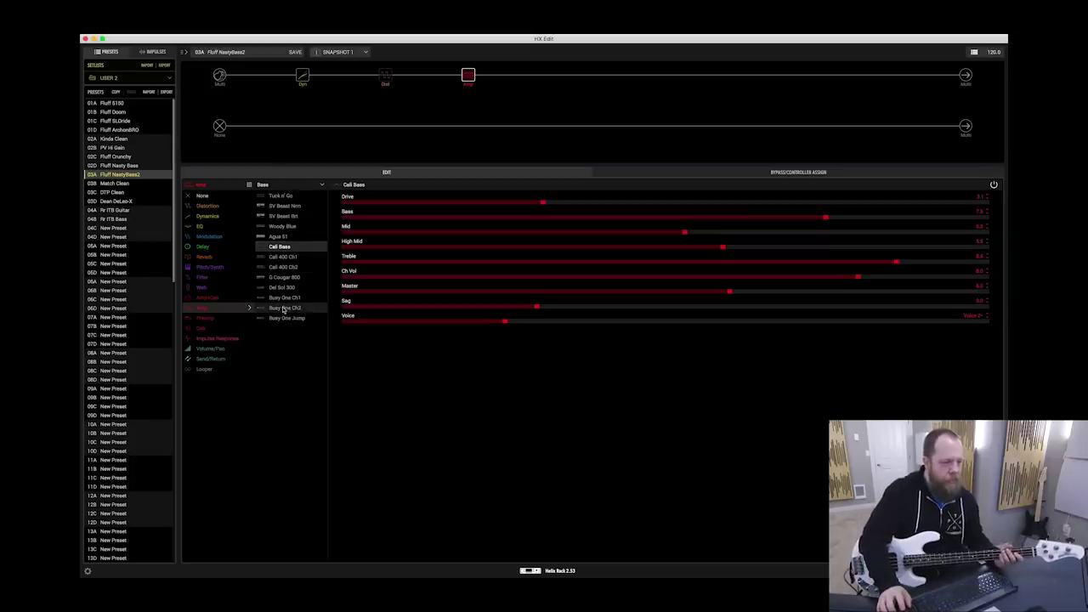
pyautogui.click(282, 227)
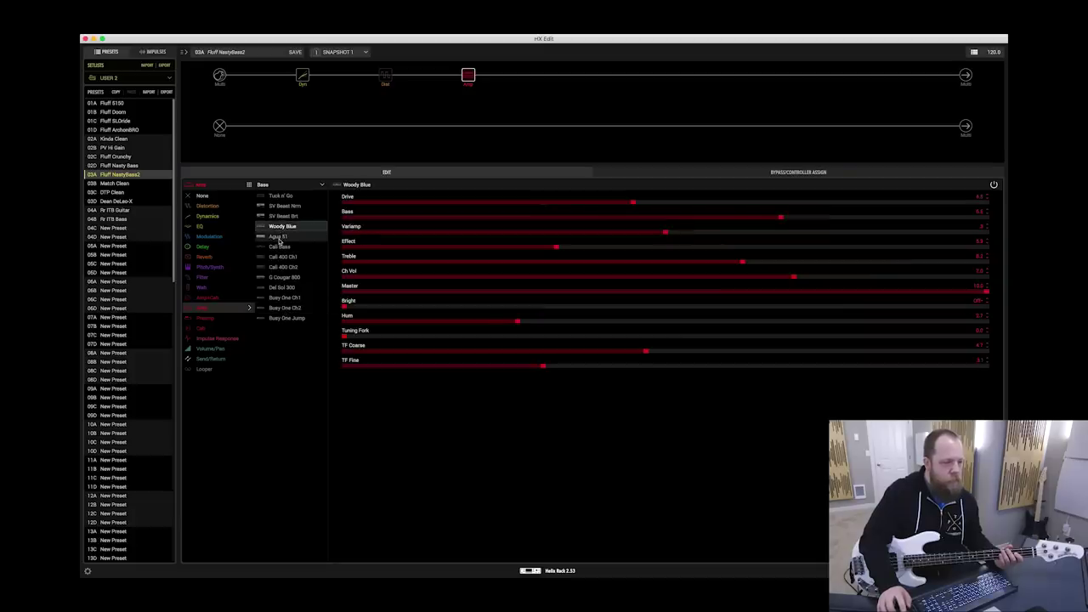
pyautogui.click(279, 245)
pyautogui.click(281, 257)
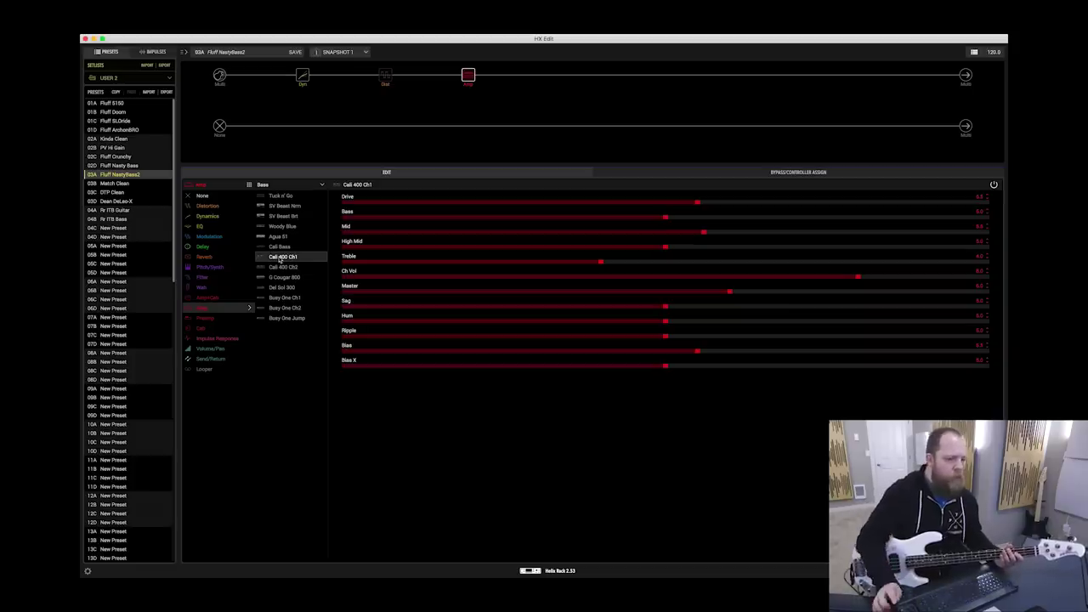
pyautogui.click(551, 74)
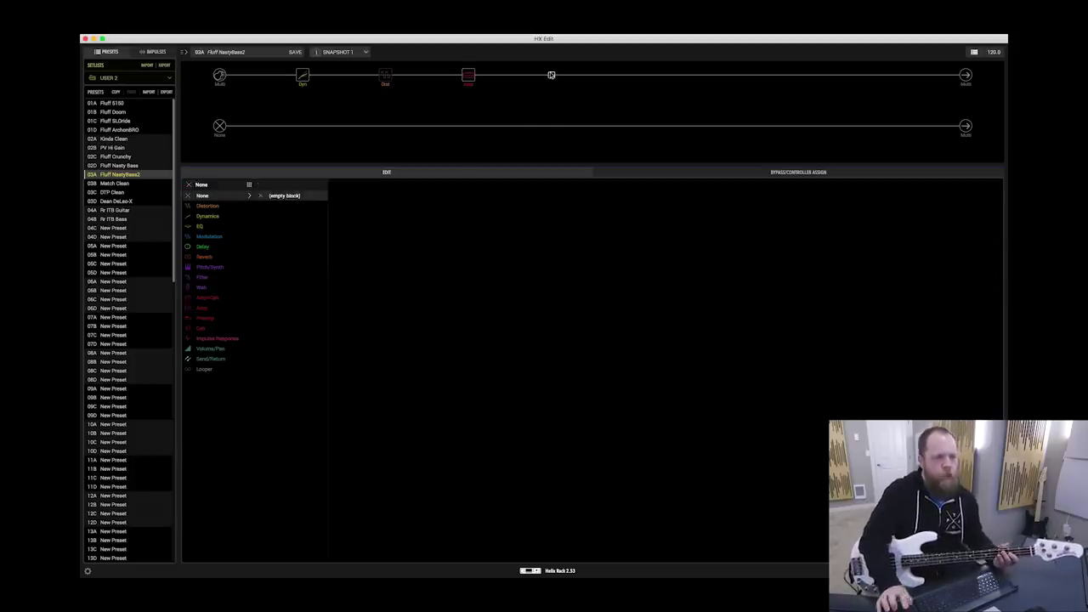
# - Compare the 8x10 SV Beast and 6x10 Cali Power single cabs, keeping 6x10 Cali Power
pyautogui.click(203, 328)
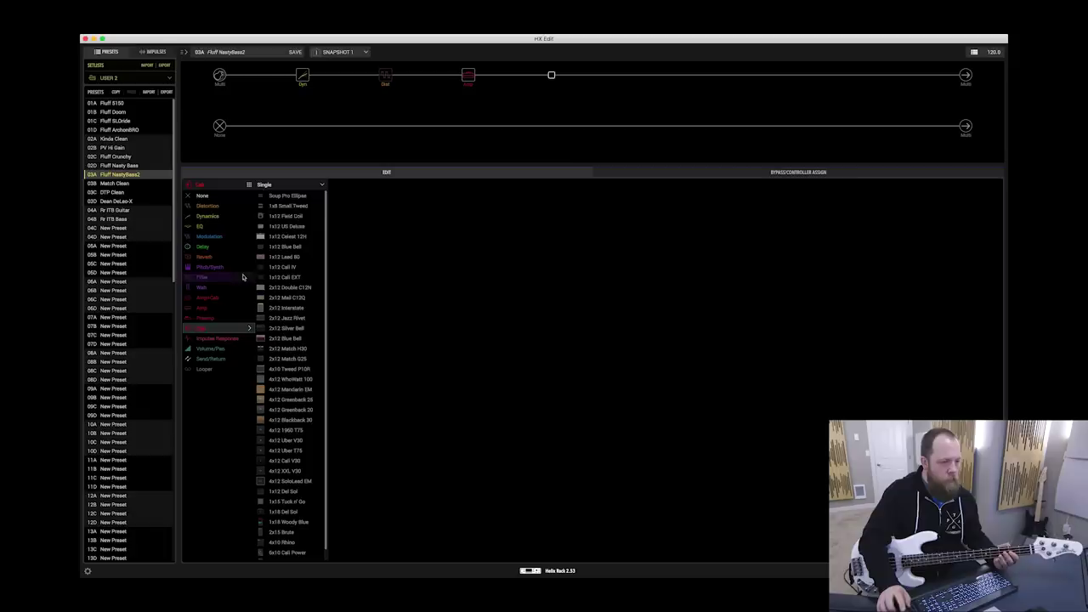
pyautogui.click(286, 186)
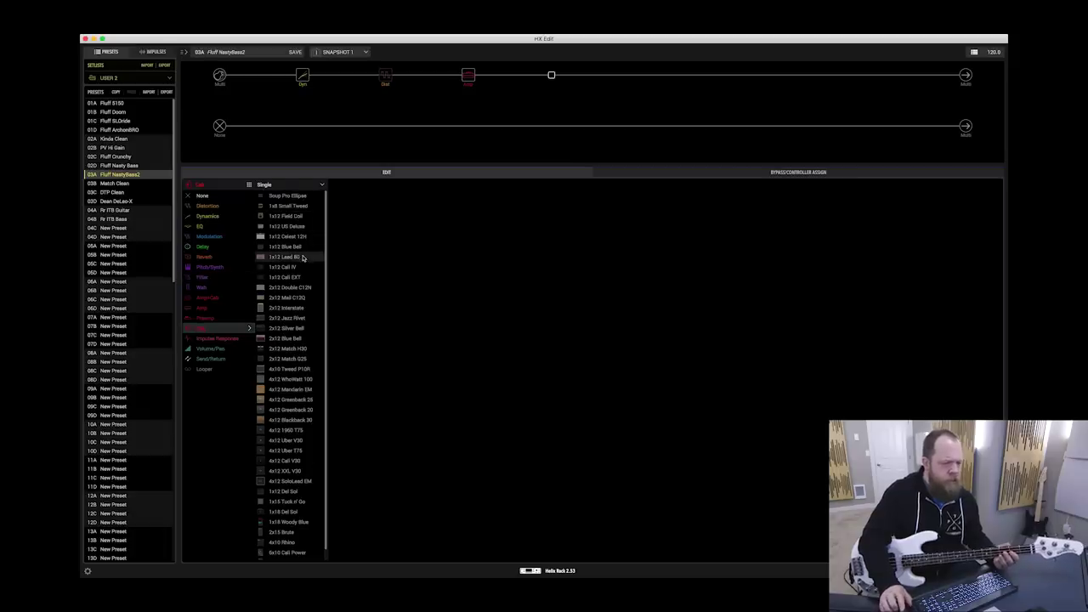
pyautogui.scroll(-1, 283, 461)
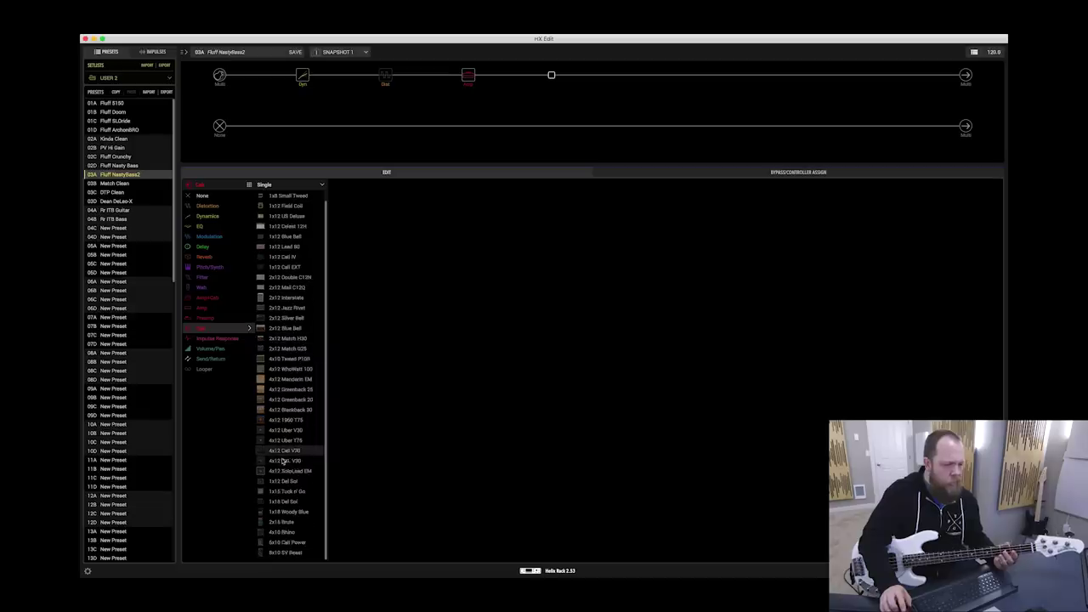
pyautogui.click(292, 554)
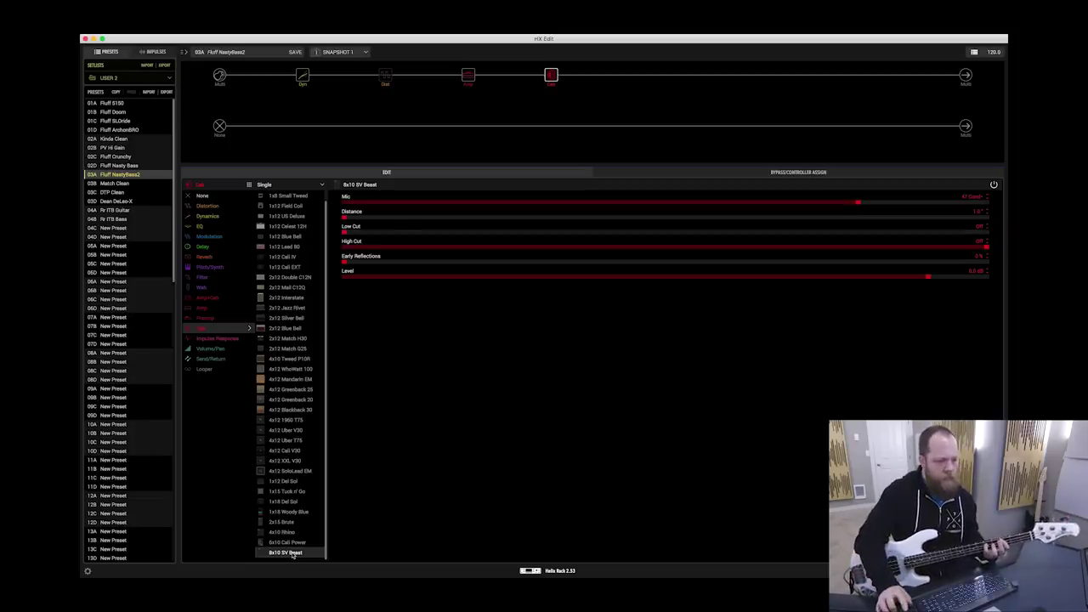
pyautogui.click(288, 544)
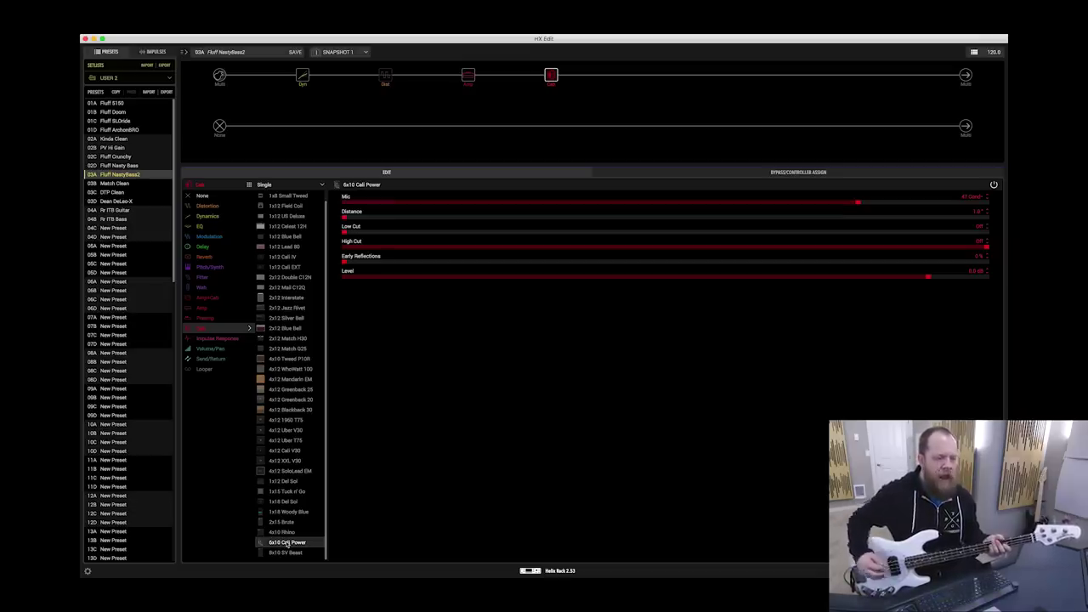
pyautogui.click(284, 553)
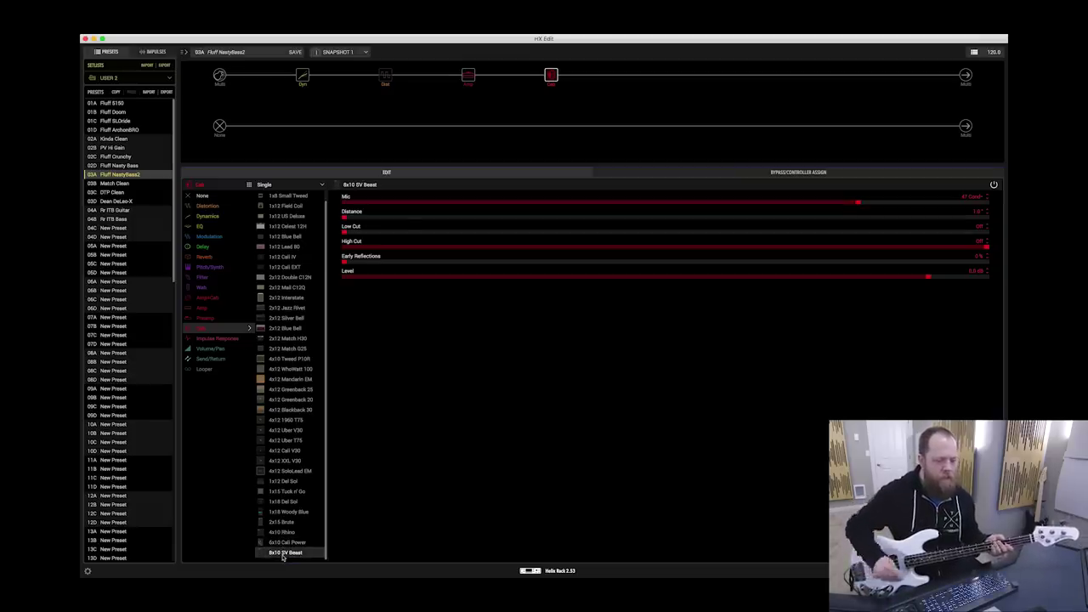
pyautogui.click(281, 543)
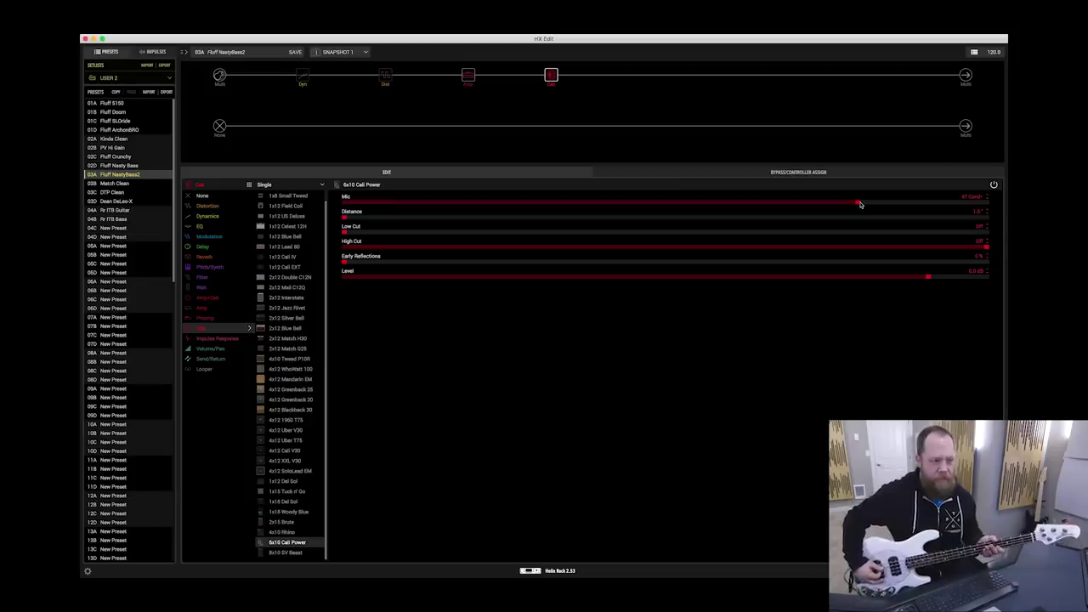
# - Move the 6x10 Cali Power cab's Mic setting lower to a different microphone model
pyautogui.moveTo(860, 204); pyautogui.dragTo(731, 203)
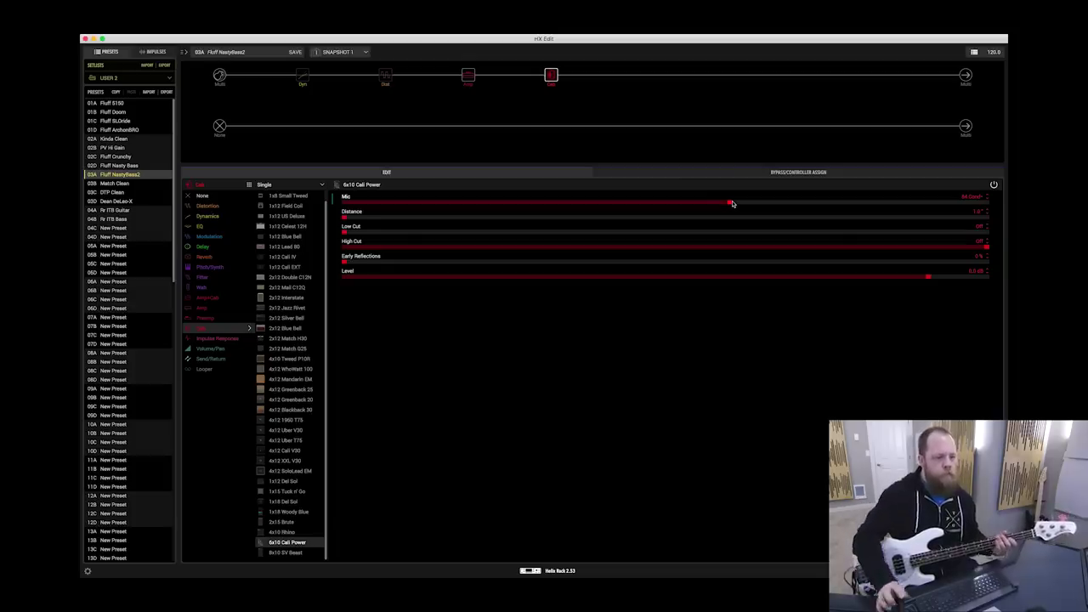
pyautogui.click(469, 78)
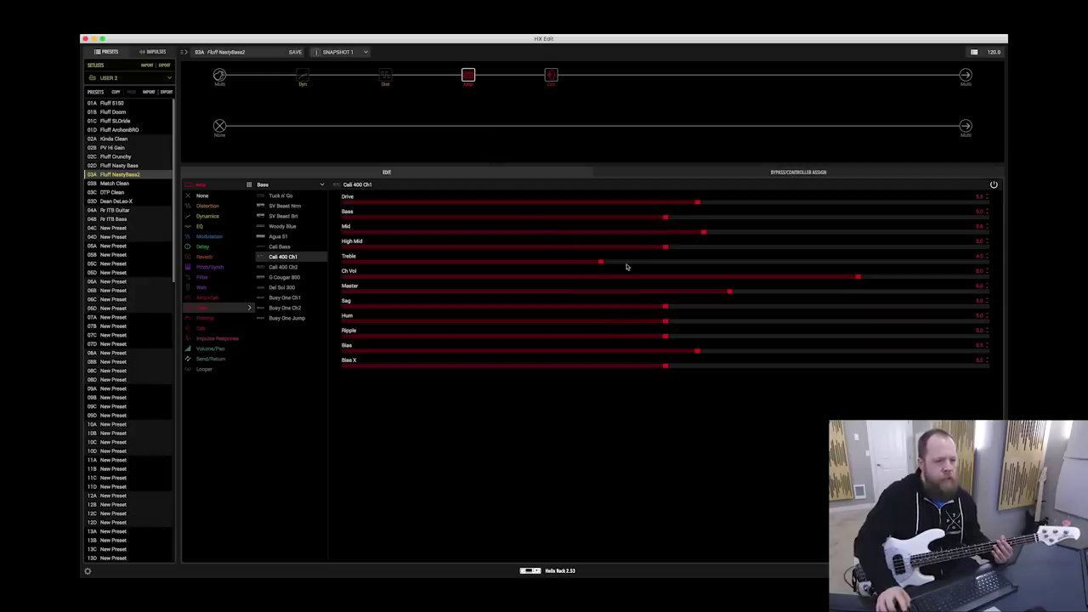
# - Raise the Cali 400 Ch1's Treble to 4.3 and nudge its High Mid up slightly
pyautogui.moveTo(666, 247); pyautogui.dragTo(693, 246)
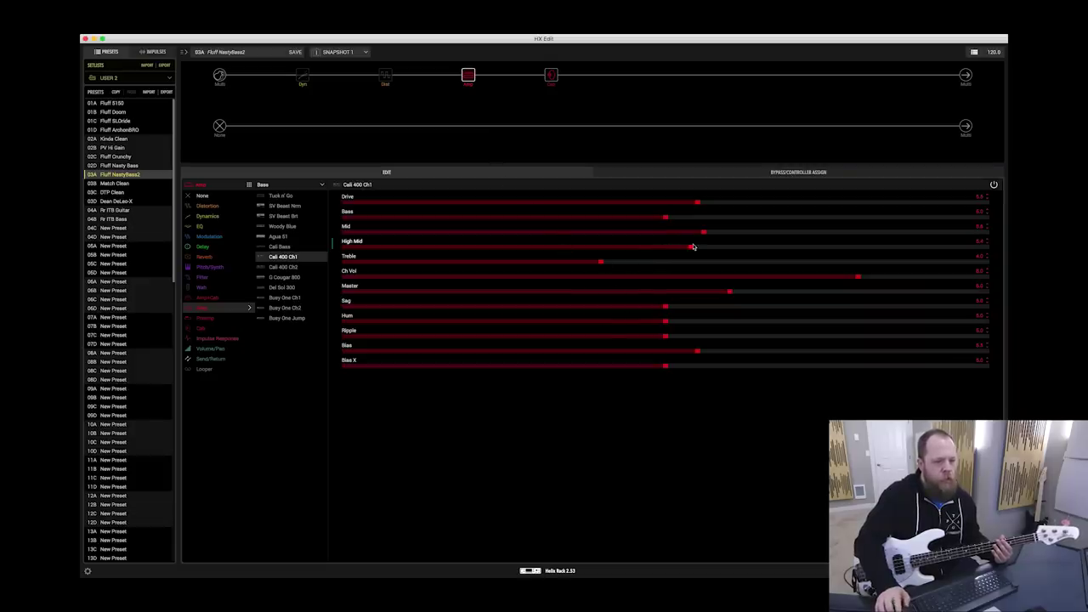
pyautogui.moveTo(601, 263); pyautogui.dragTo(615, 264)
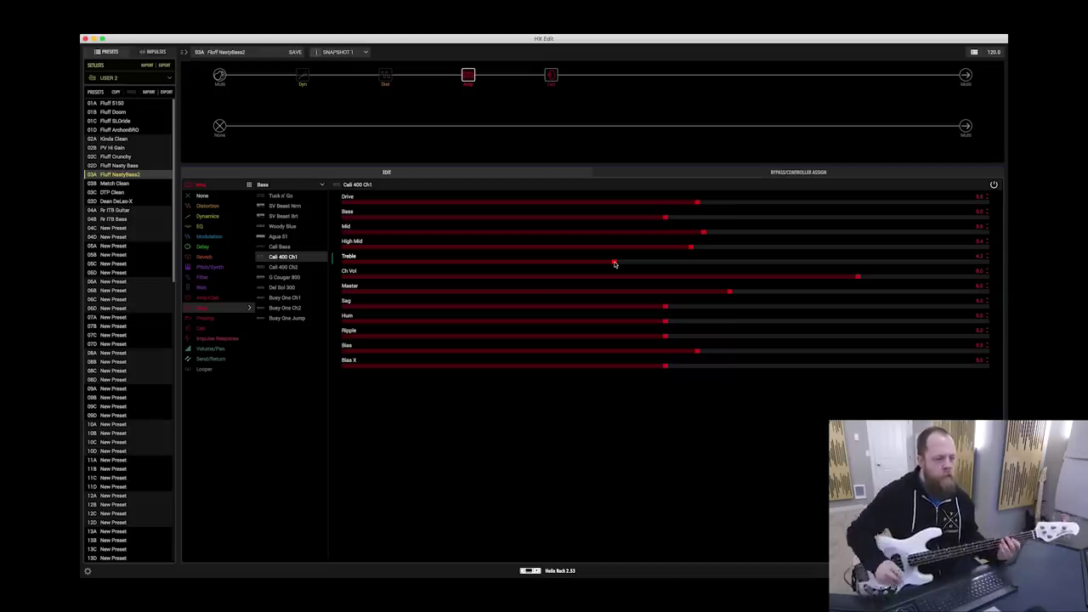
pyautogui.moveTo(615, 263); pyautogui.dragTo(621, 262)
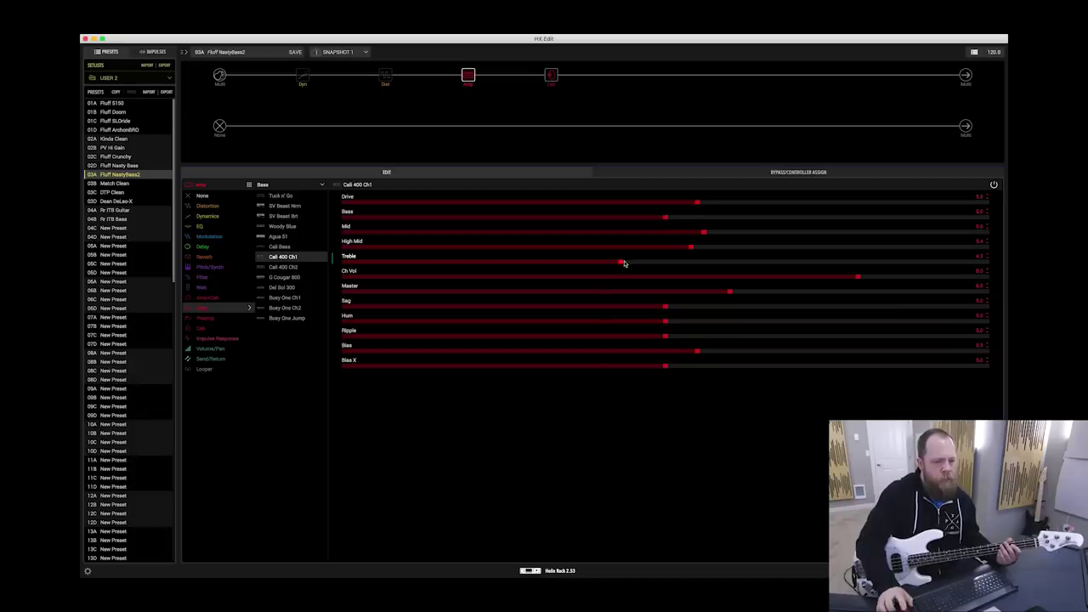
pyautogui.moveTo(690, 247); pyautogui.dragTo(697, 248)
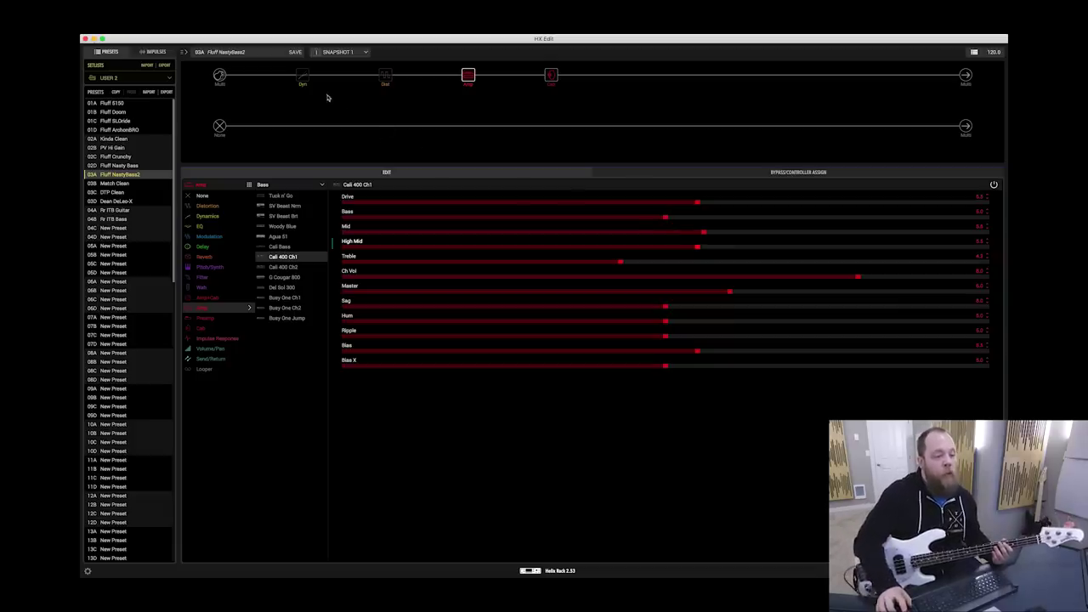
pyautogui.click(303, 76)
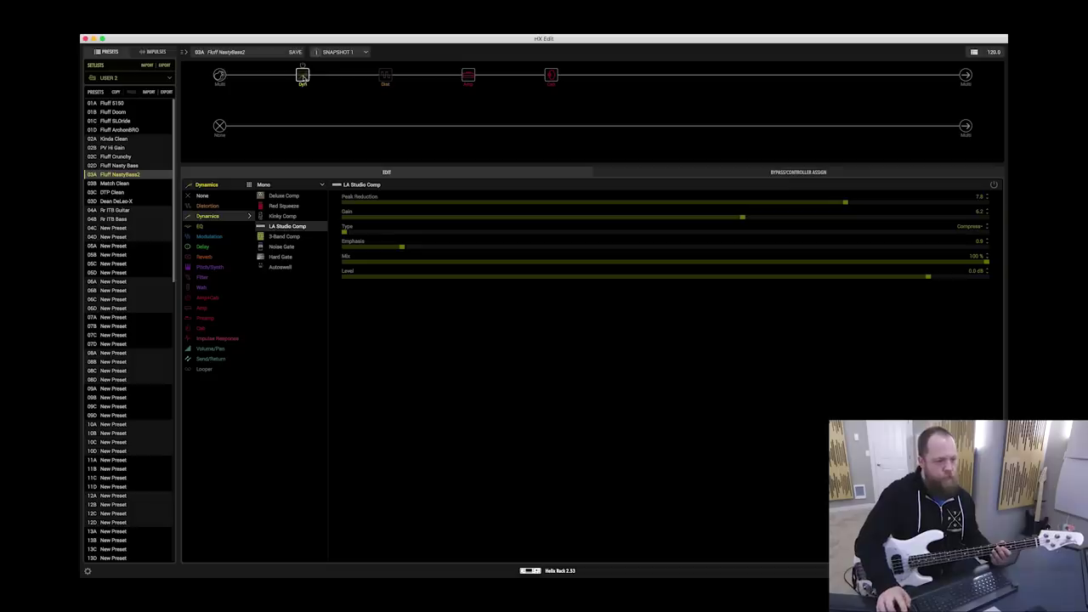
# - Turn the compressor on, set its Level to -3.5 dB and Peak Reduction to 8.5
pyautogui.click(302, 67)
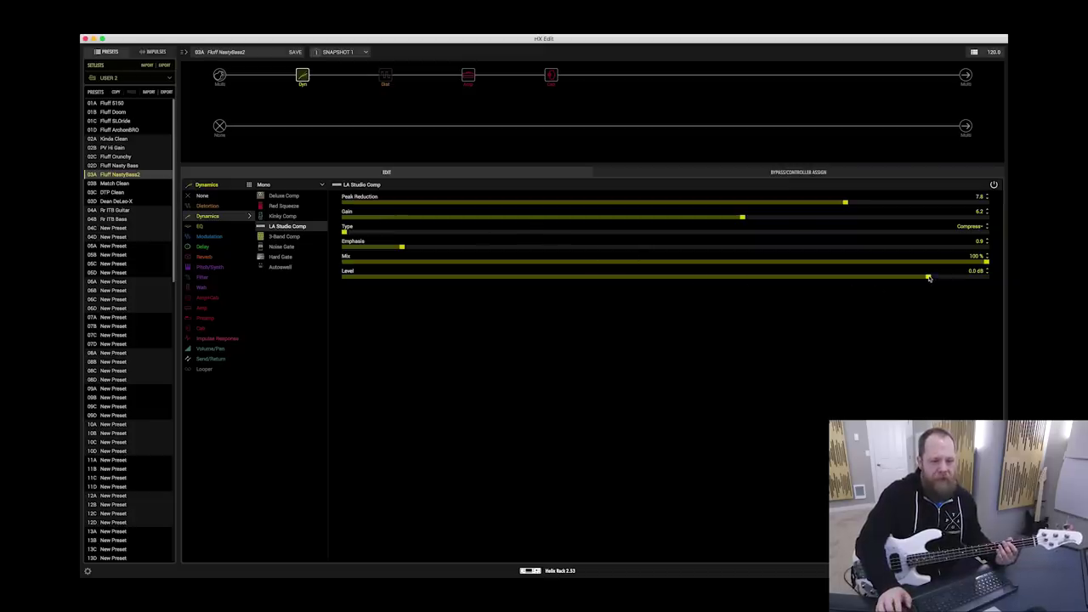
pyautogui.moveTo(928, 278); pyautogui.dragTo(907, 279)
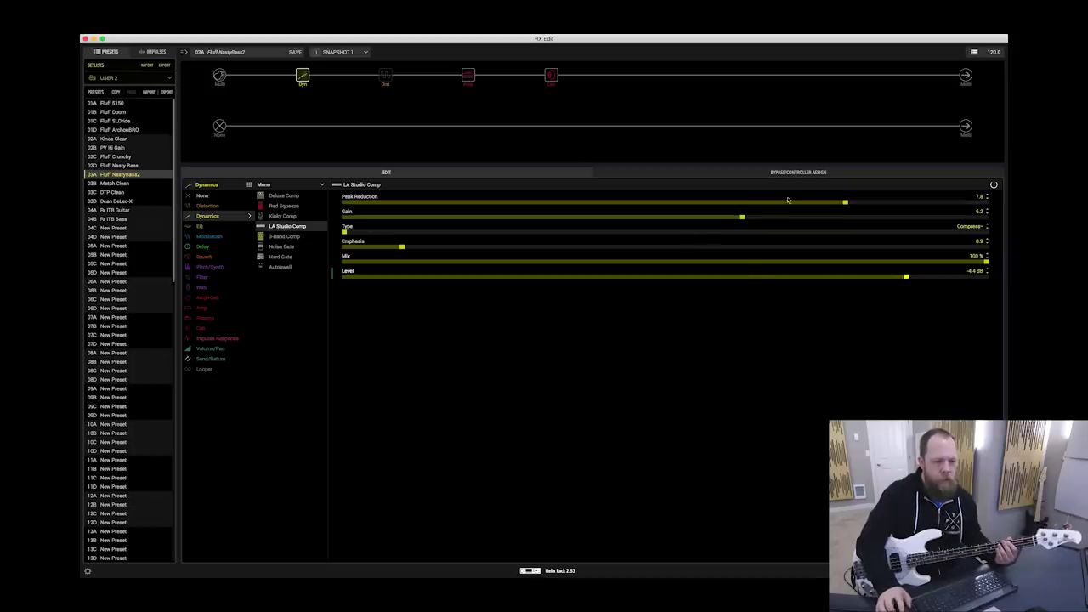
pyautogui.moveTo(845, 202); pyautogui.dragTo(889, 200)
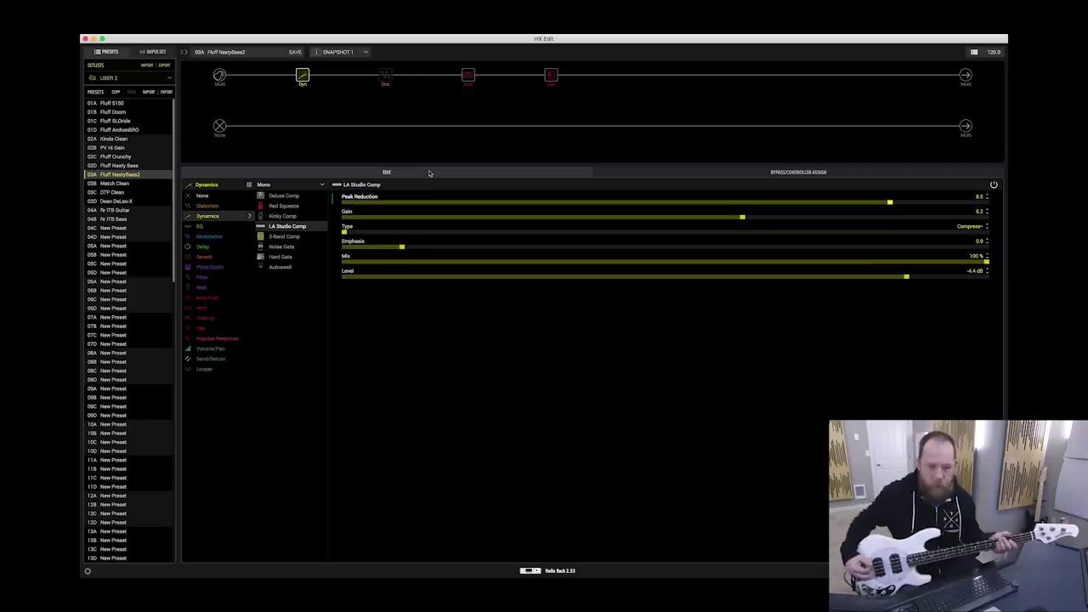
# - Compare the LA Studio Comp bypassed versus active, then lower its Mix to 90%
pyautogui.click(993, 184)
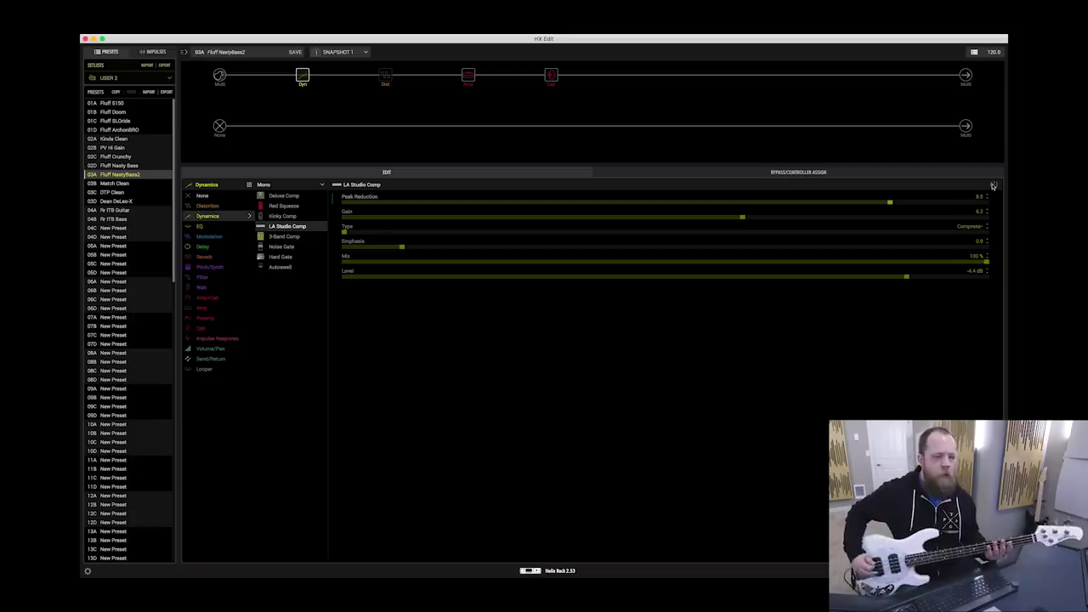
pyautogui.click(993, 185)
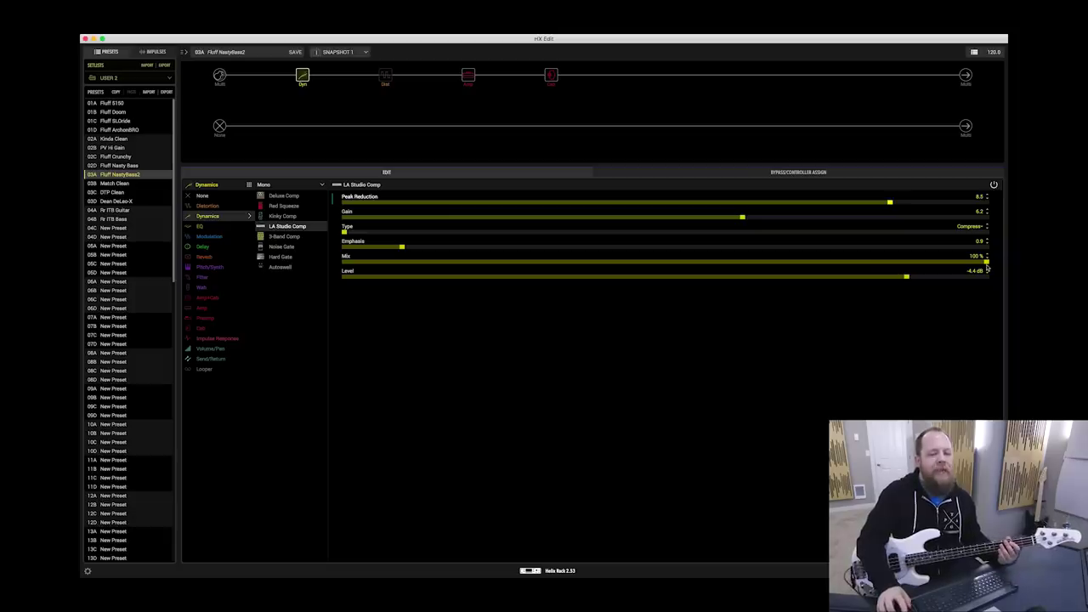
pyautogui.moveTo(986, 263); pyautogui.dragTo(917, 276)
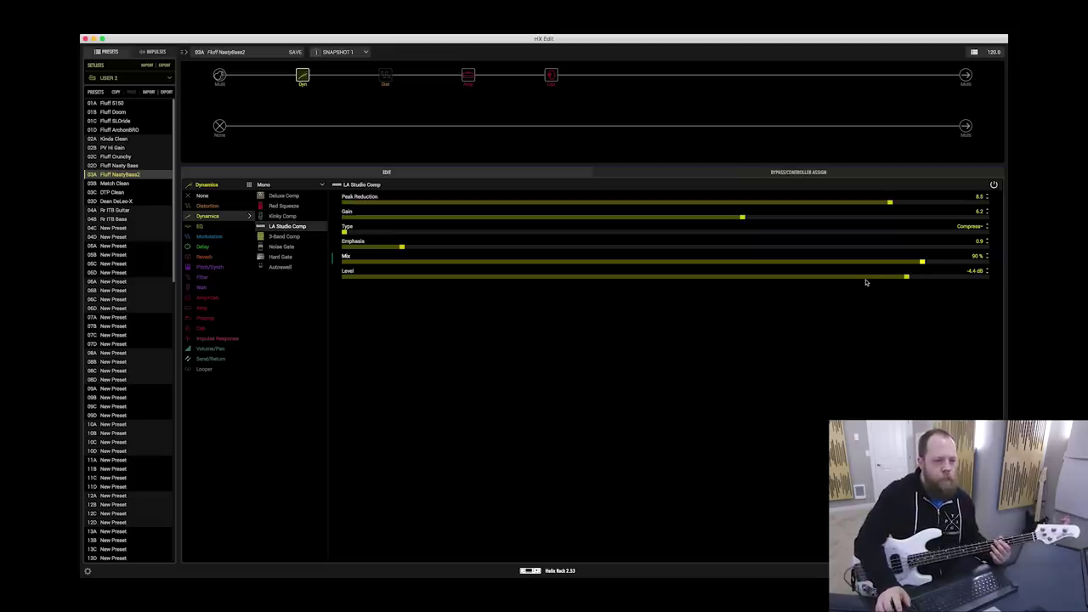
# - Switch the Obsidian 7000 drive on and toggle its Distortion setting off and back on
pyautogui.click(382, 77)
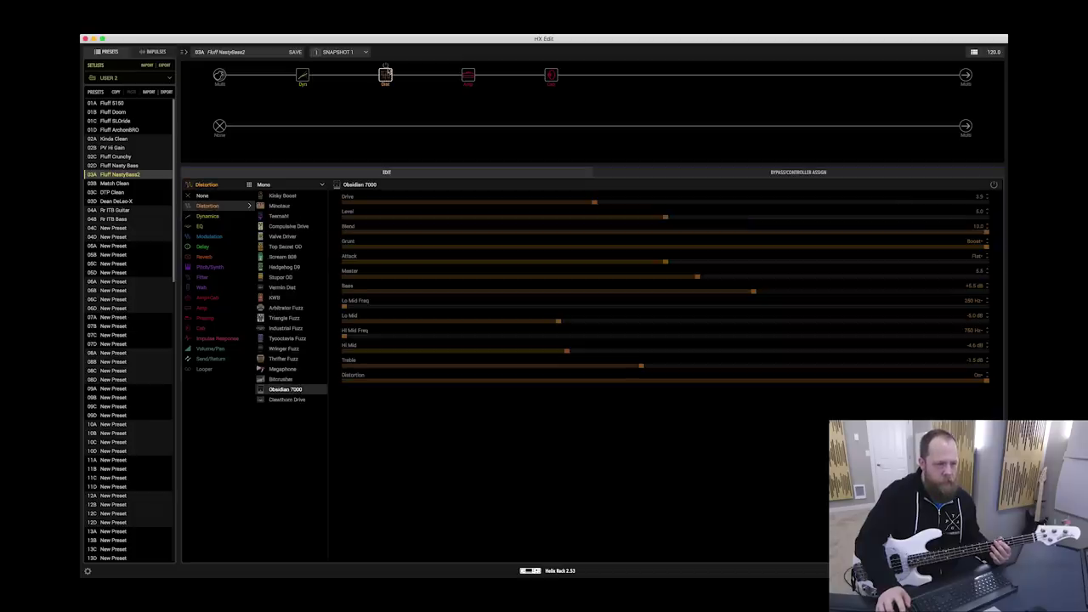
pyautogui.click(385, 68)
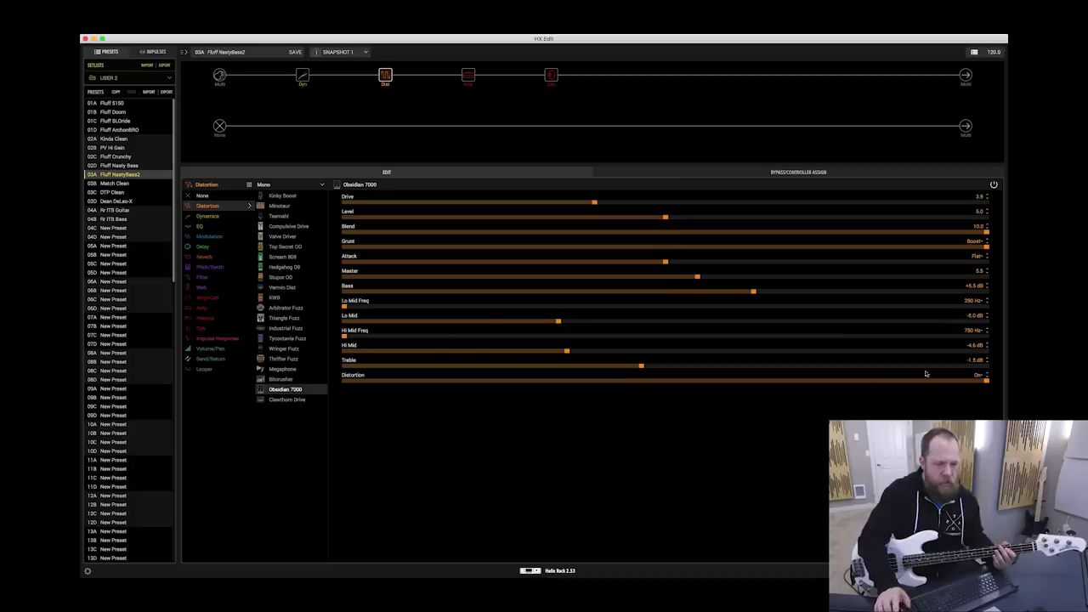
pyautogui.click(979, 376)
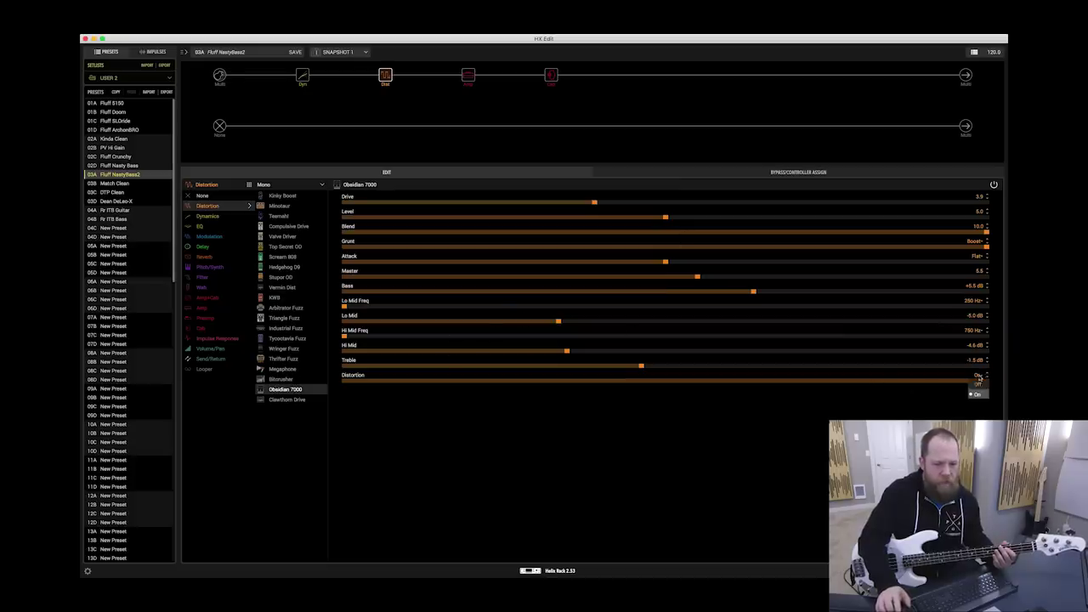
pyautogui.click(981, 384)
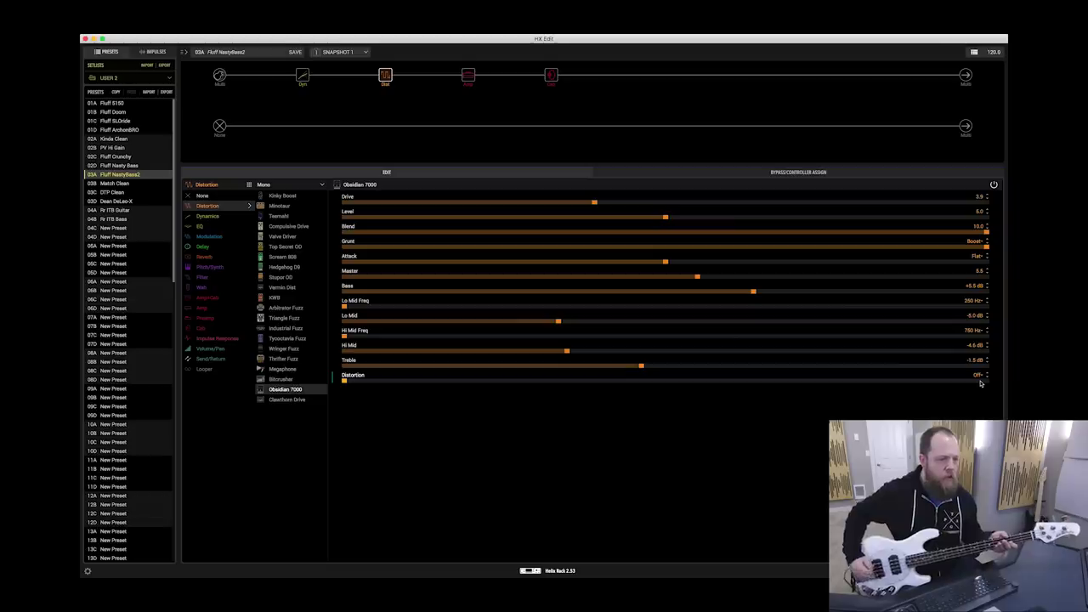
pyautogui.click(981, 382)
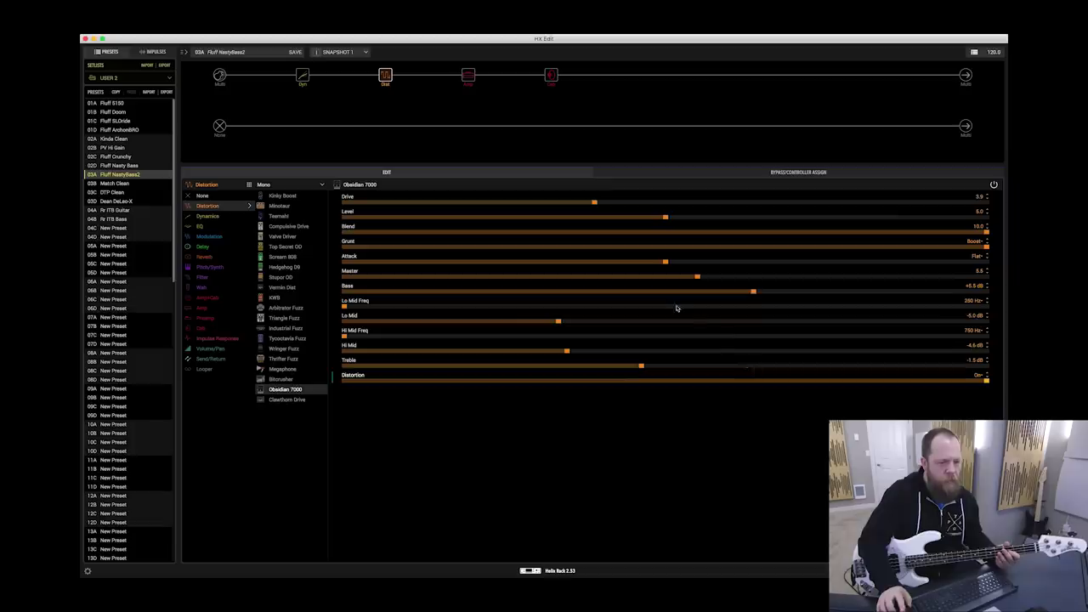
# - Set the drive's Bass to -2.7 dB, Grunt to Flat, Blend 6.0, Level 5.4, then A/B it
pyautogui.click(623, 291)
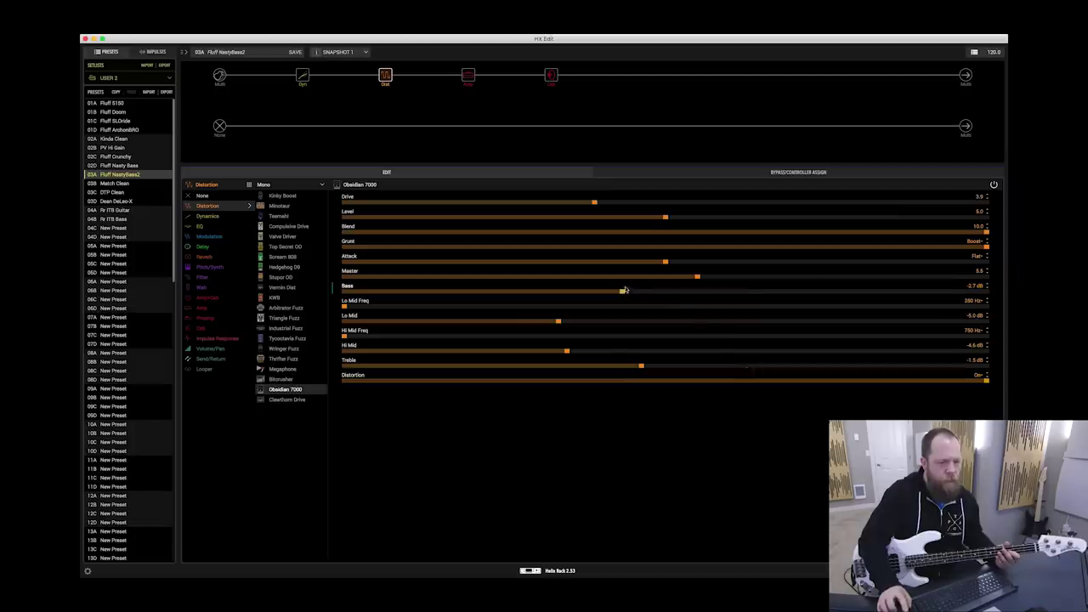
pyautogui.click(731, 249)
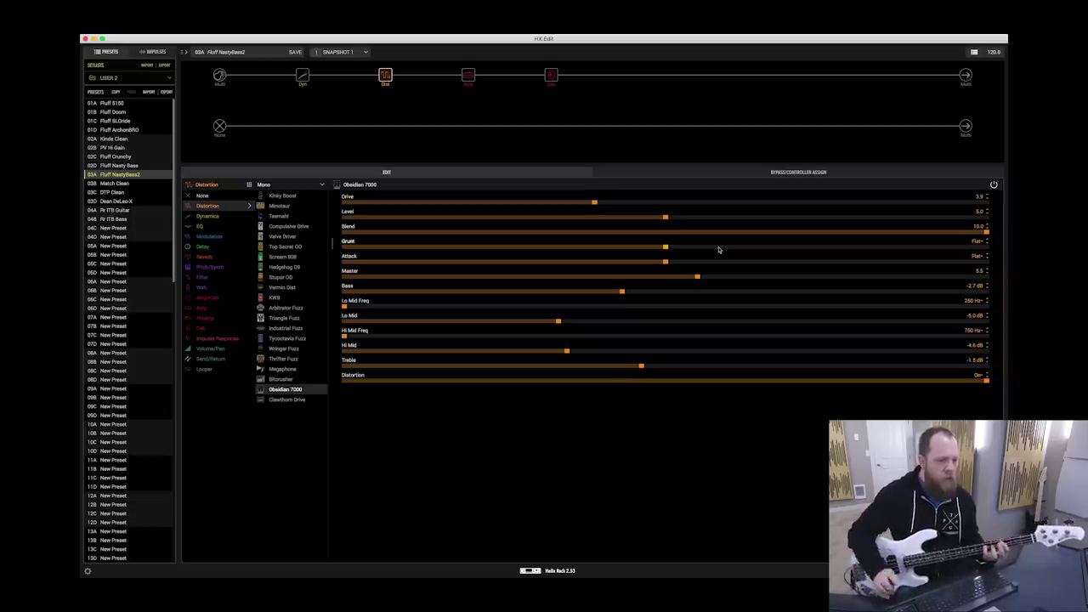
pyautogui.click(729, 233)
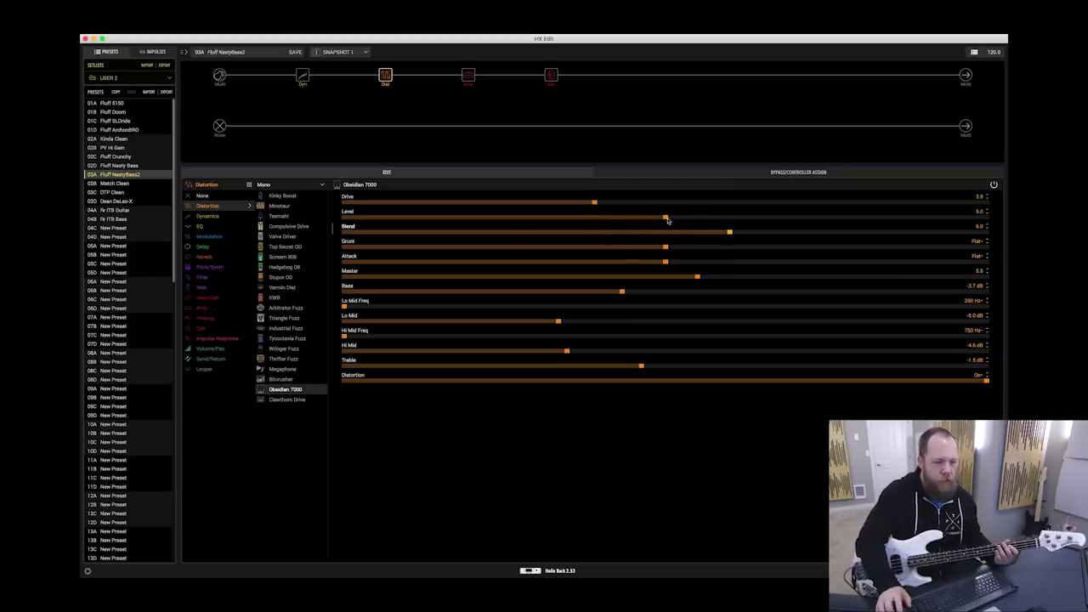
pyautogui.moveTo(668, 219); pyautogui.dragTo(694, 220)
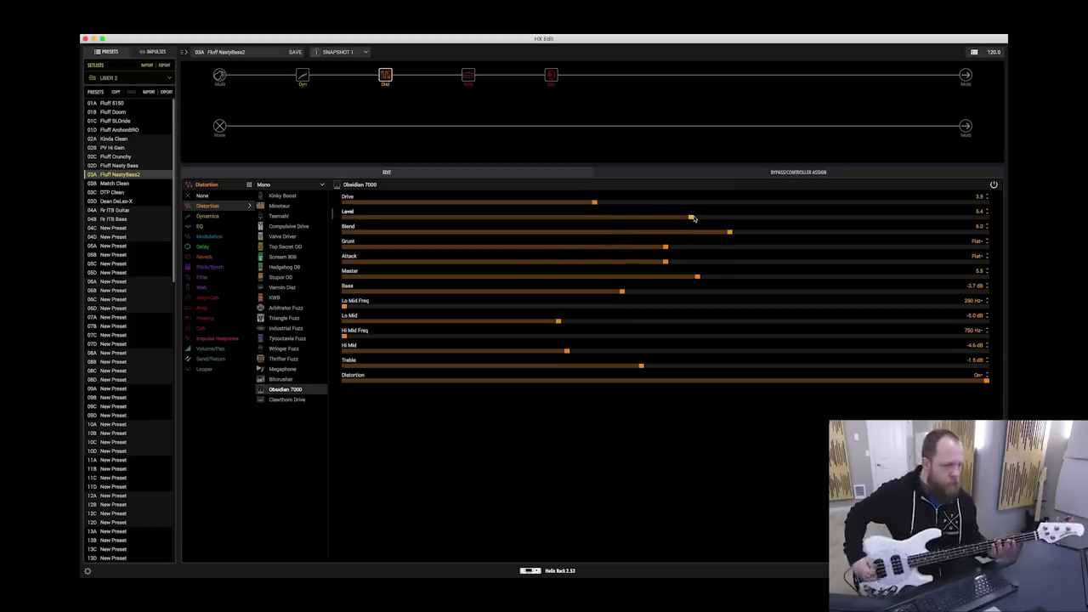
pyautogui.click(994, 185)
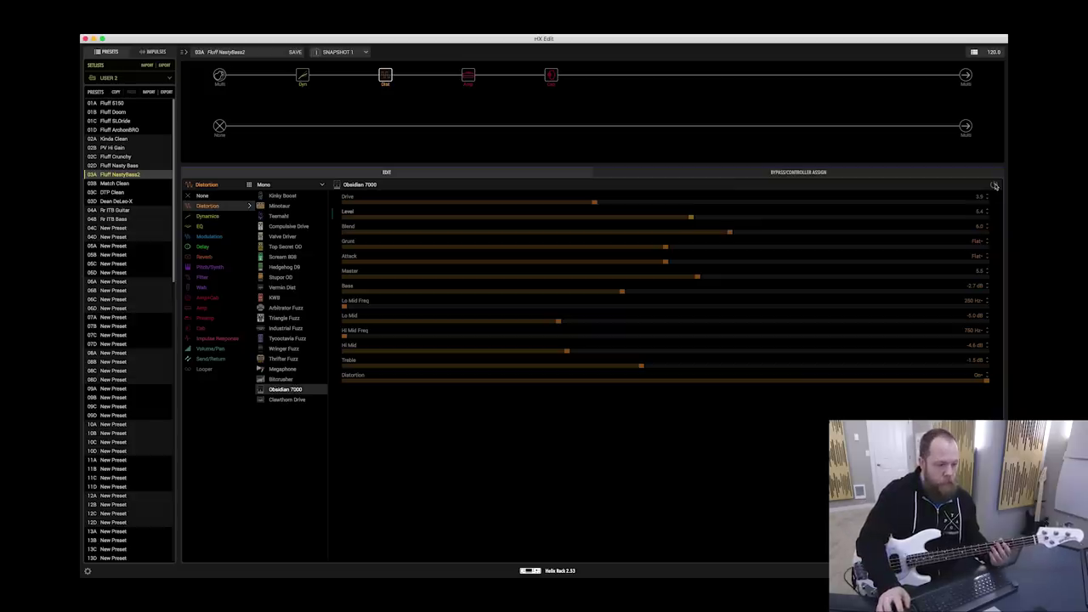
pyautogui.click(994, 185)
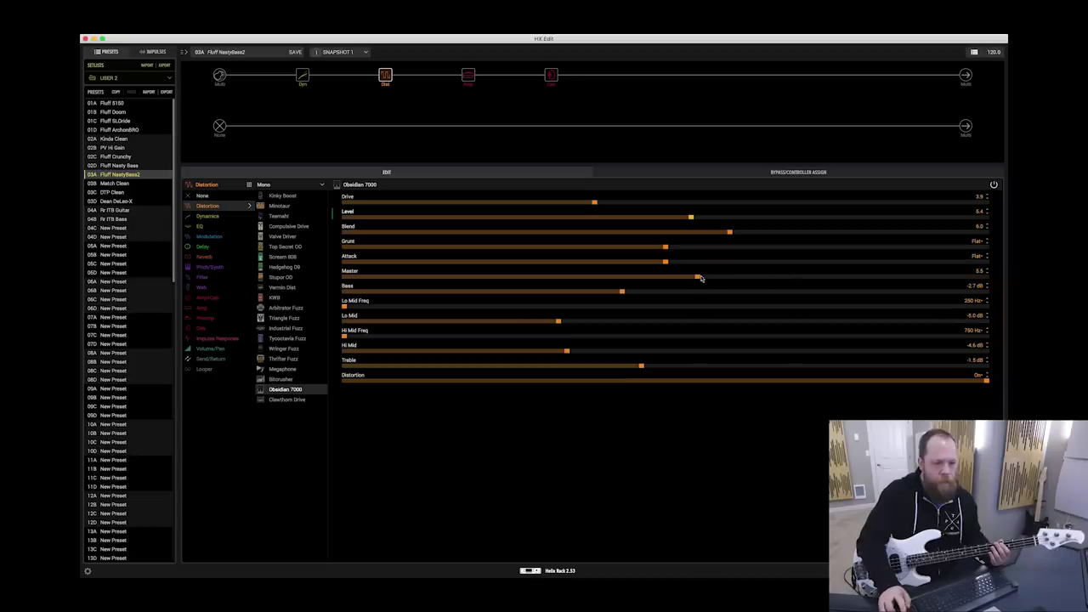
# - Raise Master to 6.7 and Hi Mid to -2.3 dB; lower Lo Mid to -6.2 dB and Bass to -4.2 dB
pyautogui.moveTo(700, 278); pyautogui.dragTo(755, 278)
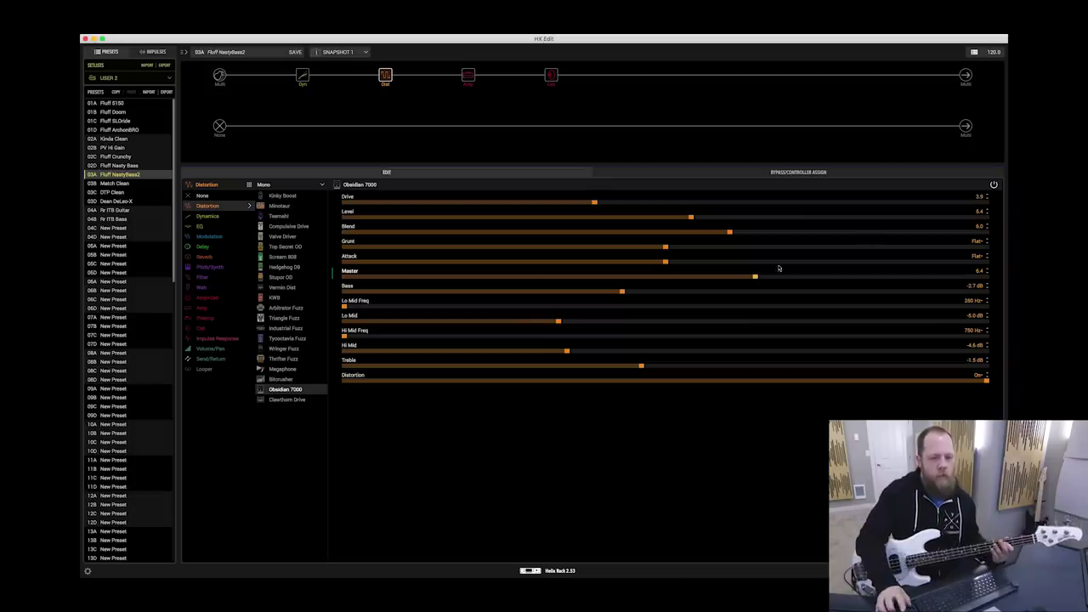
pyautogui.click(994, 185)
pyautogui.click(995, 185)
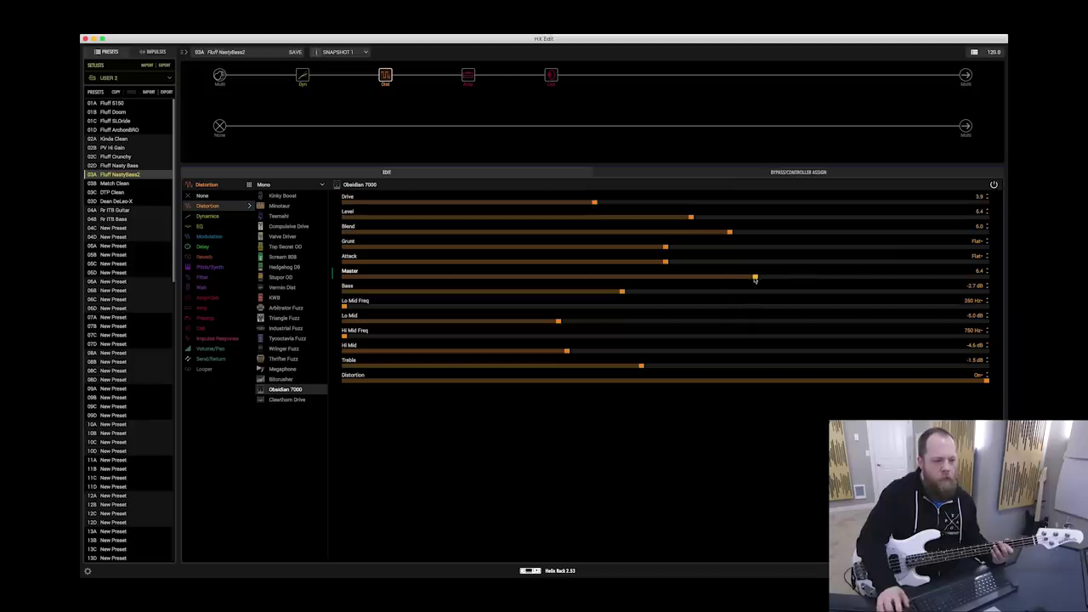
pyautogui.moveTo(755, 278); pyautogui.dragTo(771, 280)
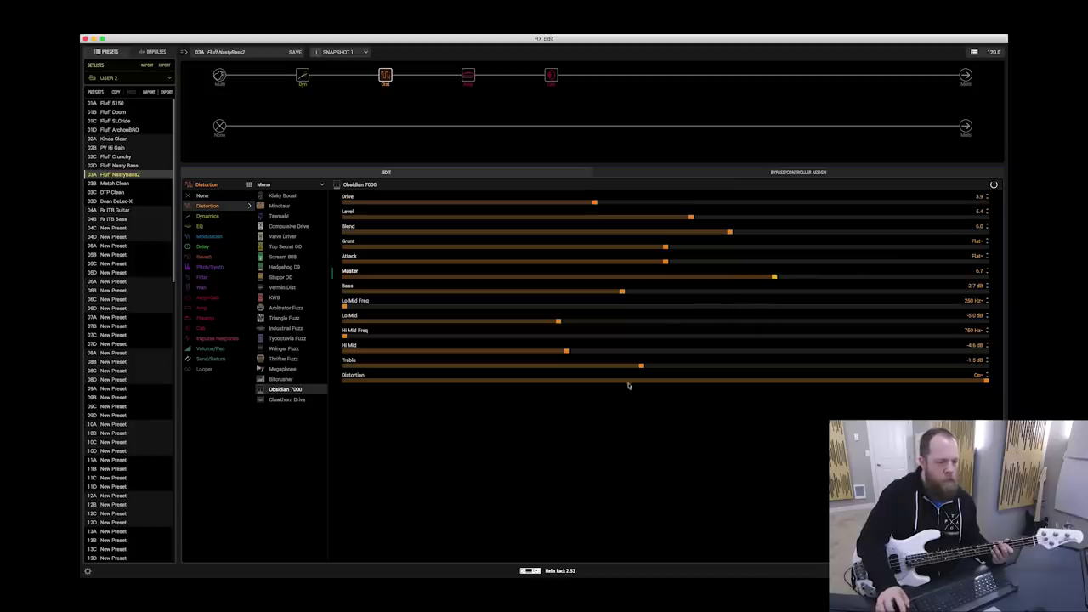
pyautogui.moveTo(567, 352); pyautogui.dragTo(619, 351)
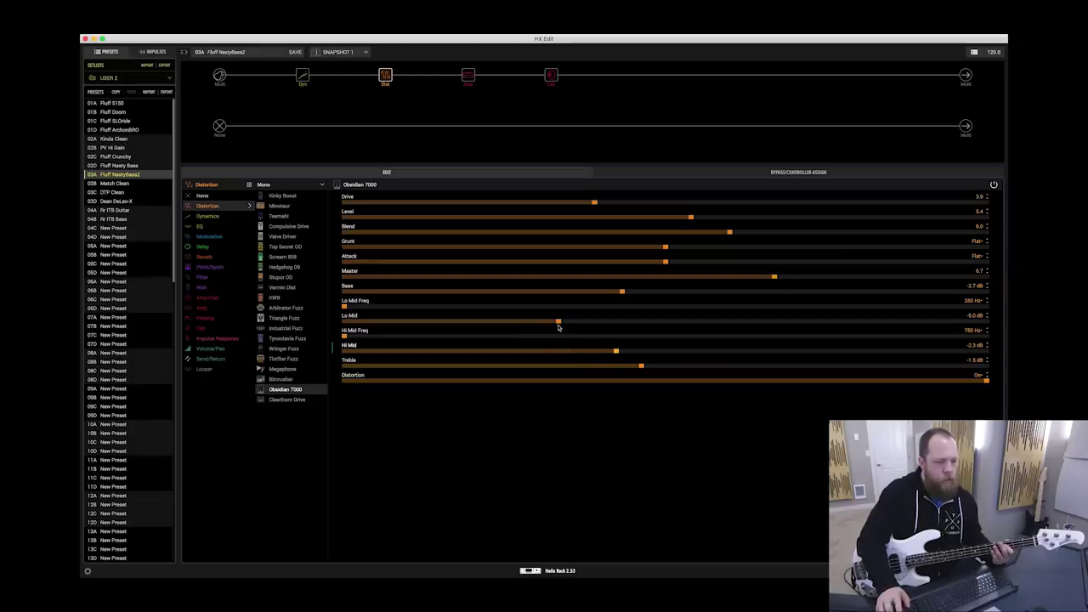
pyautogui.moveTo(558, 321); pyautogui.dragTo(528, 325)
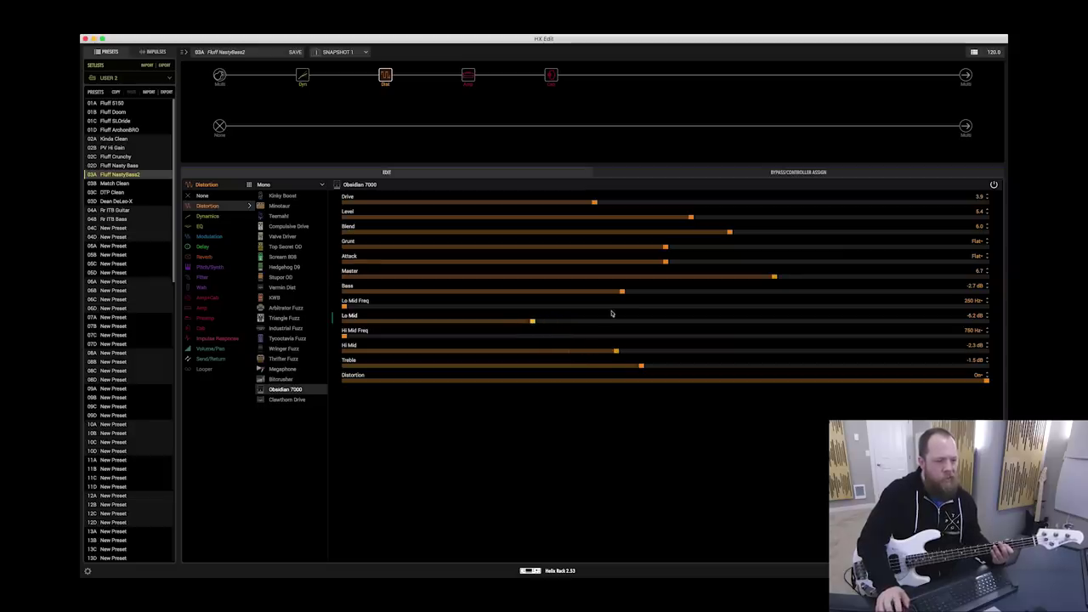
pyautogui.moveTo(621, 291); pyautogui.dragTo(598, 294)
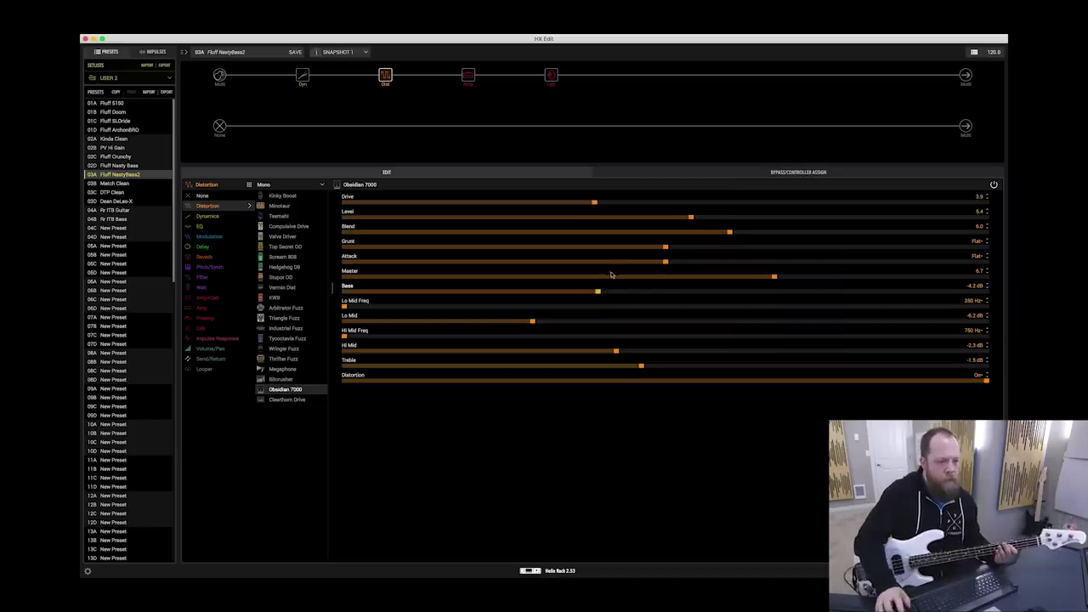
pyautogui.click(993, 186)
# - Retune the drive to Master 6.8, Blend about 5, Drive 3.7, Hi Mid -1.7 dB, then bypass it
pyautogui.click(992, 186)
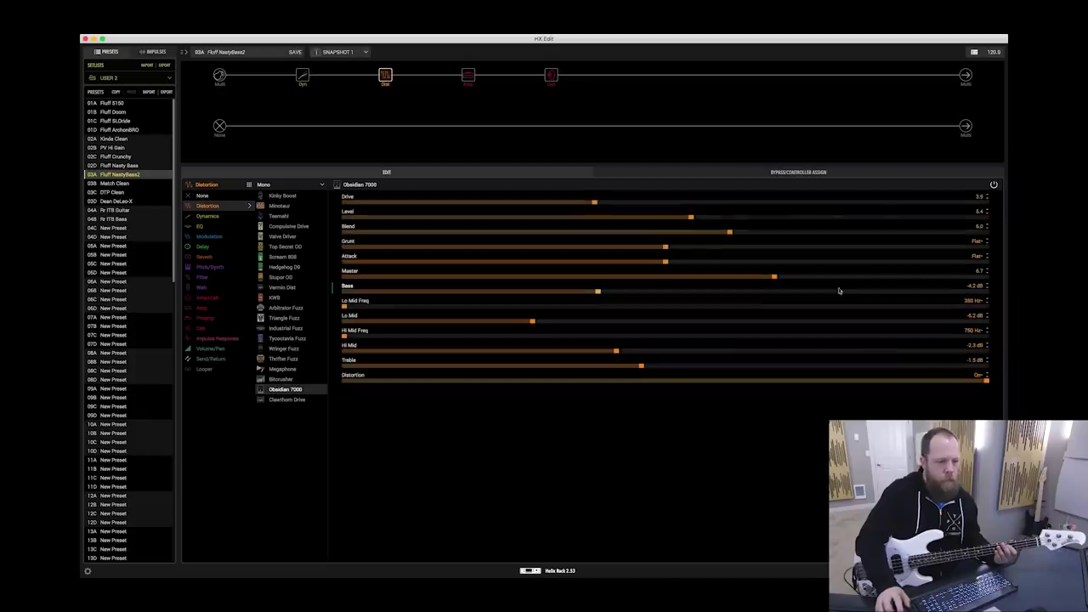
pyautogui.moveTo(774, 279); pyautogui.dragTo(781, 279)
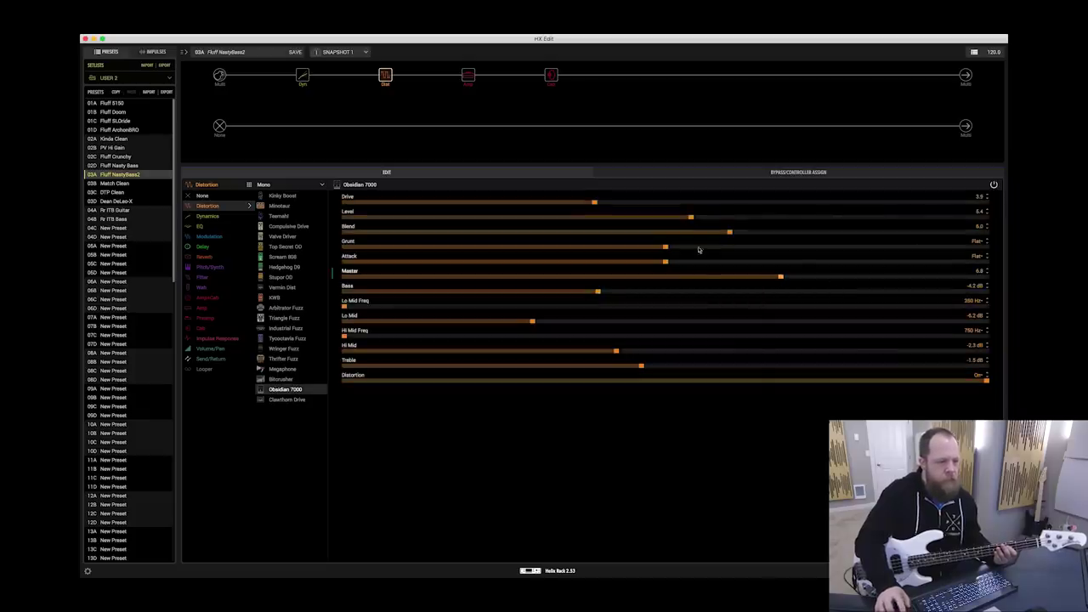
pyautogui.click(703, 233)
pyautogui.moveTo(703, 233); pyautogui.dragTo(665, 235)
pyautogui.click(606, 203)
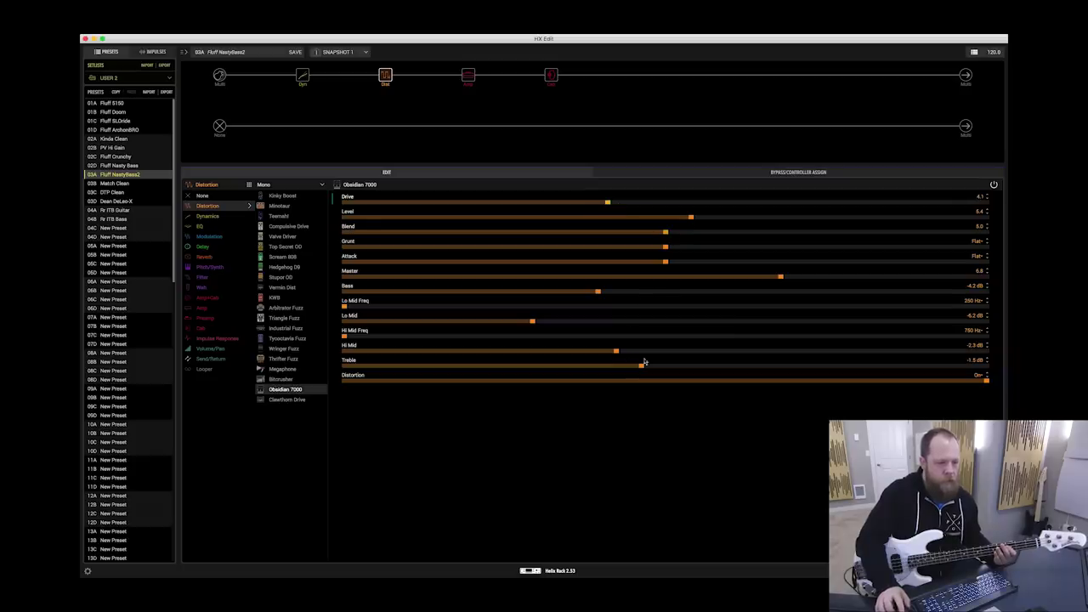
pyautogui.click(629, 352)
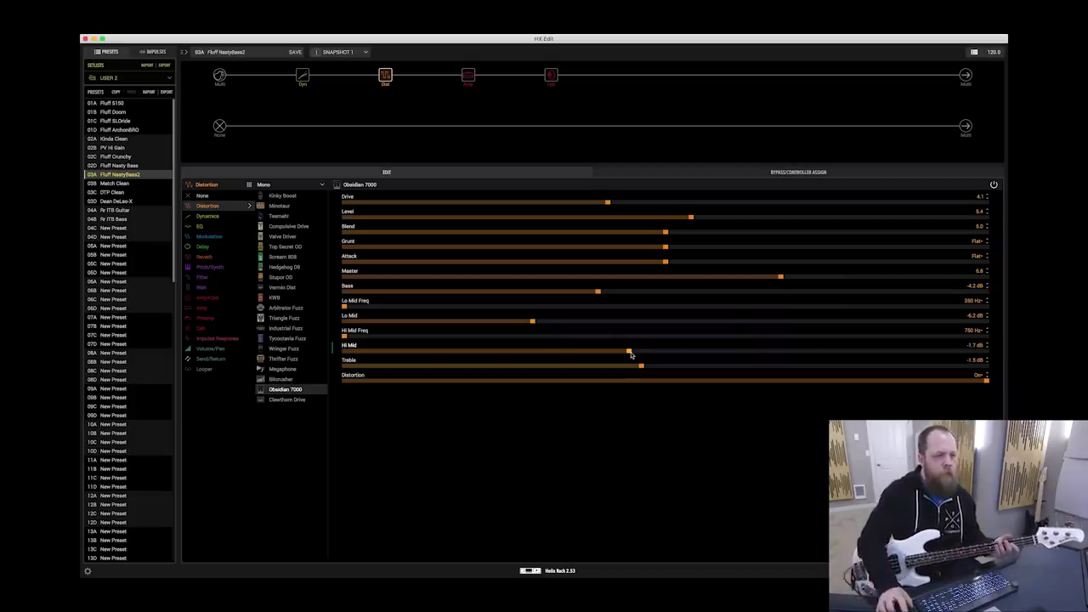
pyautogui.click(584, 203)
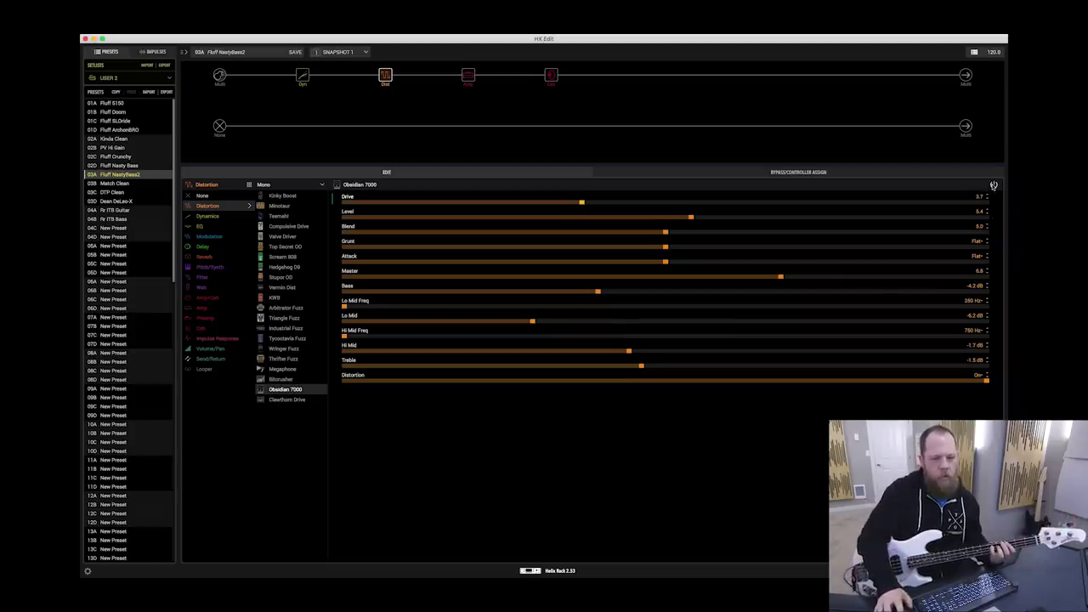
pyautogui.click(993, 184)
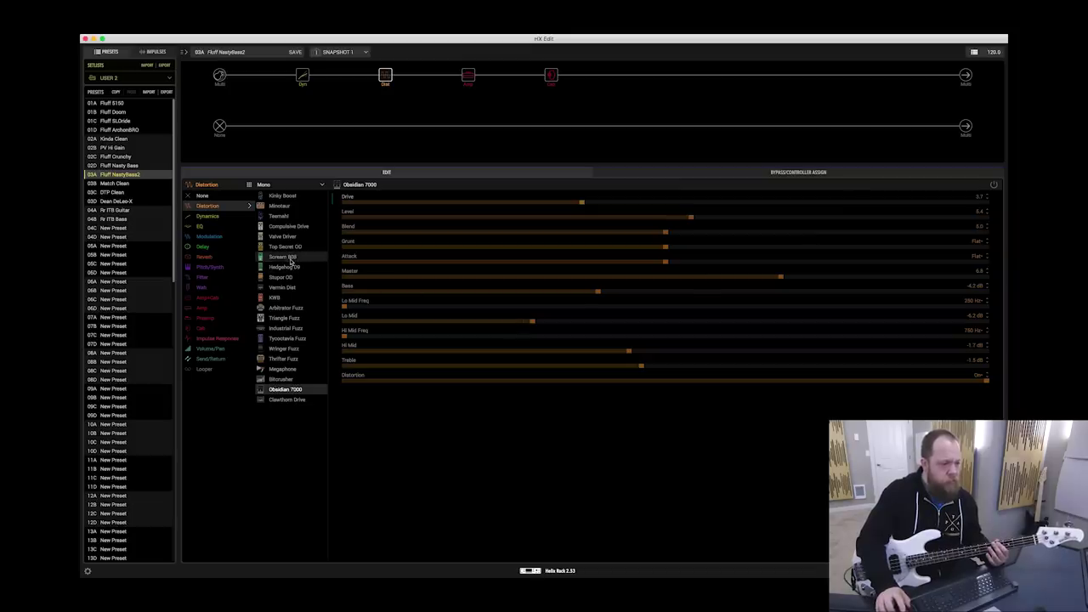
# - Audition the Scream 808, Clawthorn Drive and Vermin Dist drive models
pyautogui.click(289, 257)
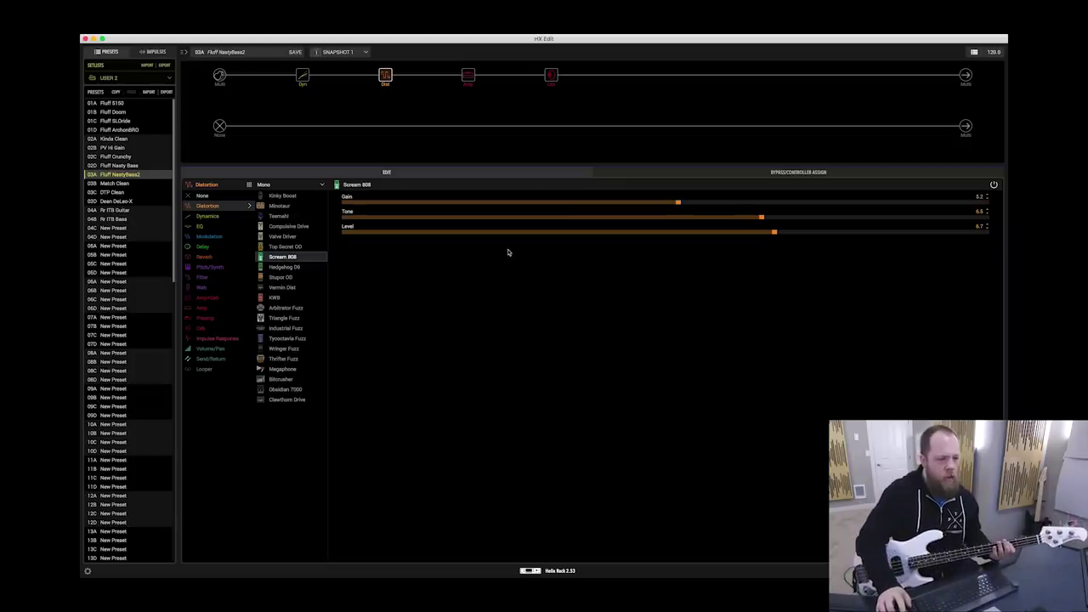
pyautogui.click(286, 401)
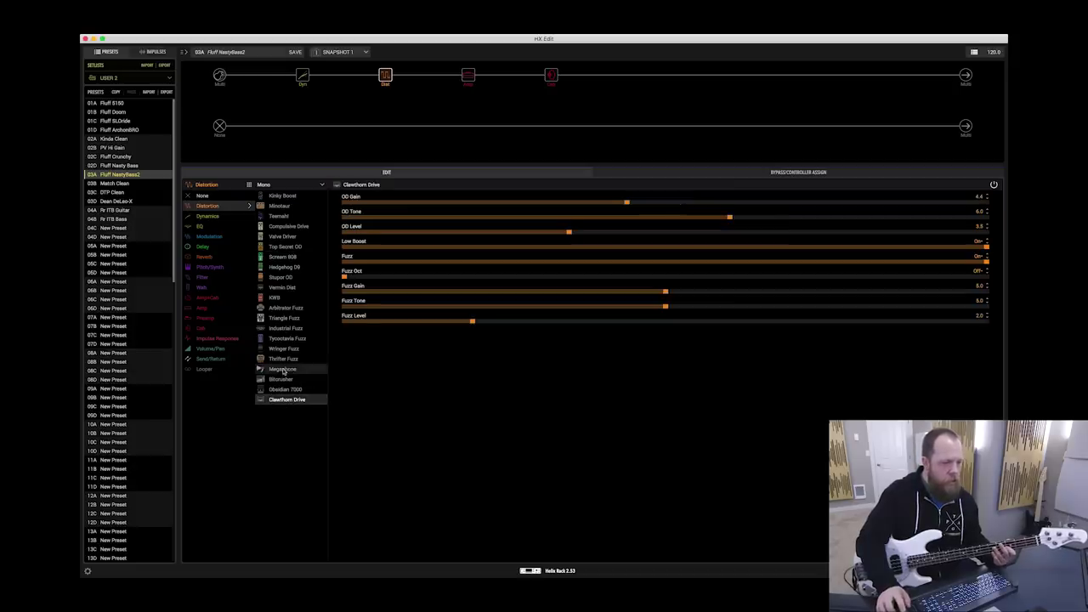
pyautogui.click(274, 292)
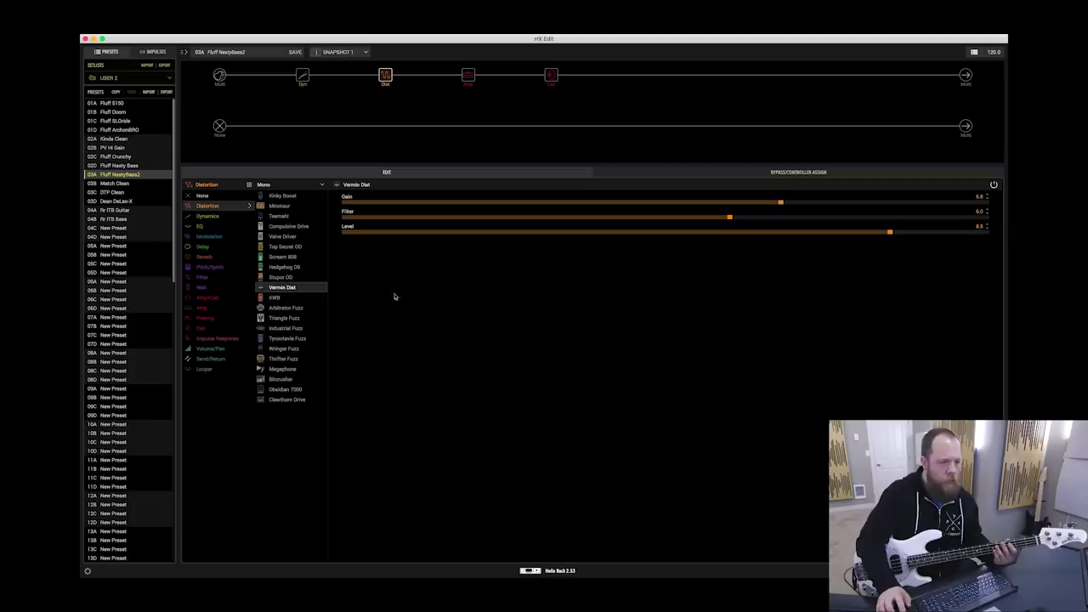
# - Set Vermin Dist Level 7.4 and Gain 1.1, bypass it, and swap in the Obsidian 7000
pyautogui.click(721, 232)
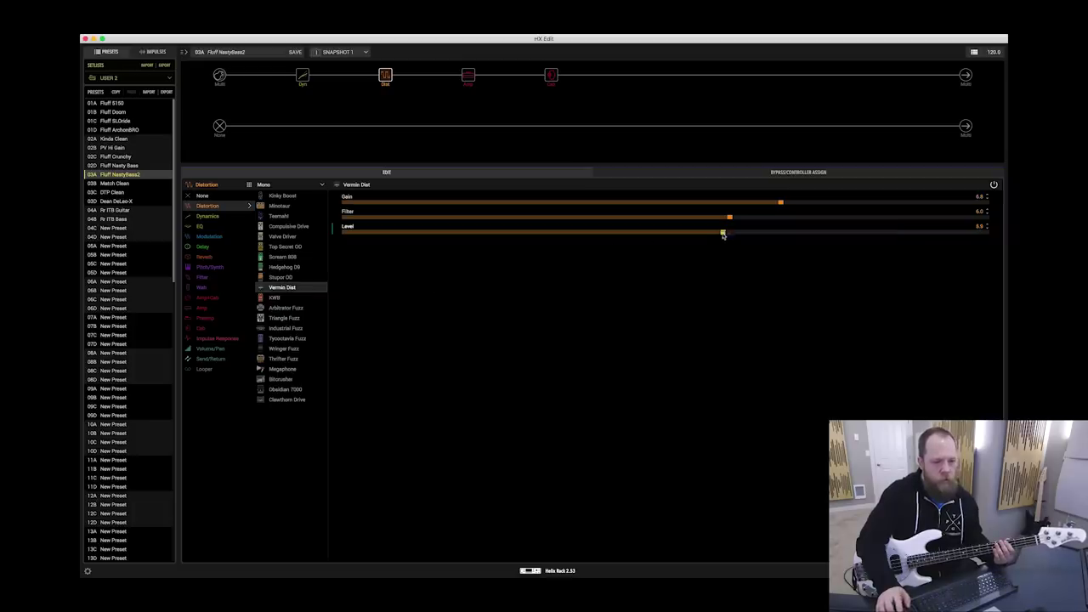
pyautogui.click(472, 203)
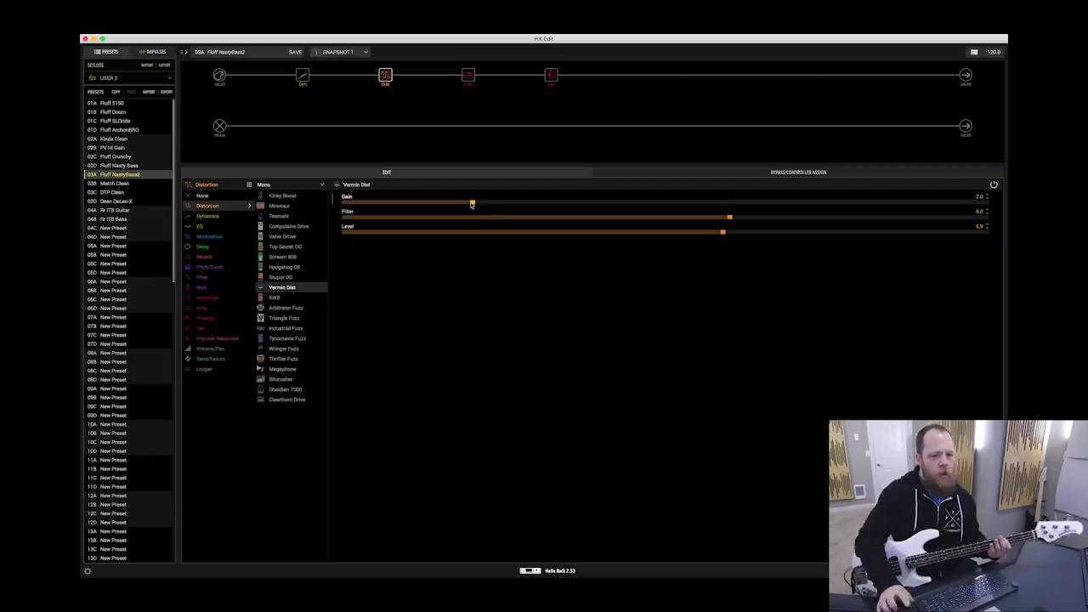
pyautogui.click(820, 233)
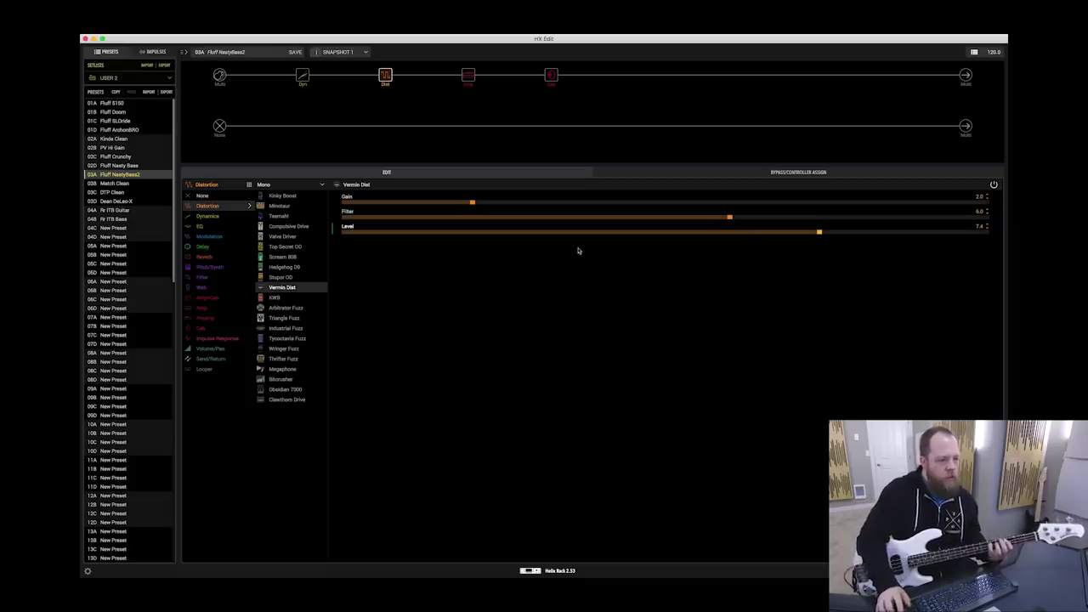
pyautogui.click(414, 202)
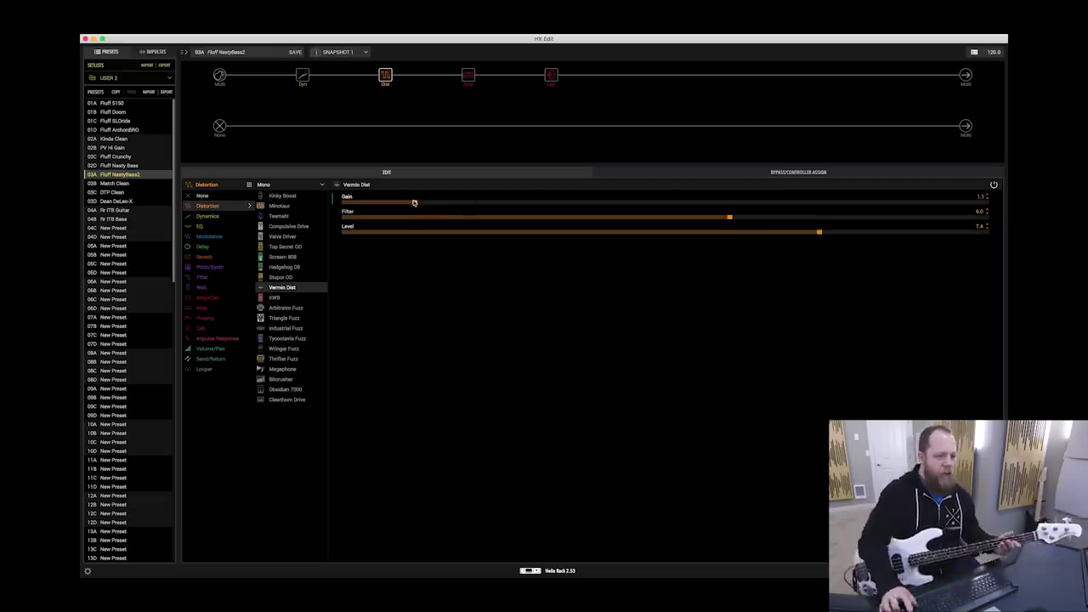
pyautogui.click(993, 185)
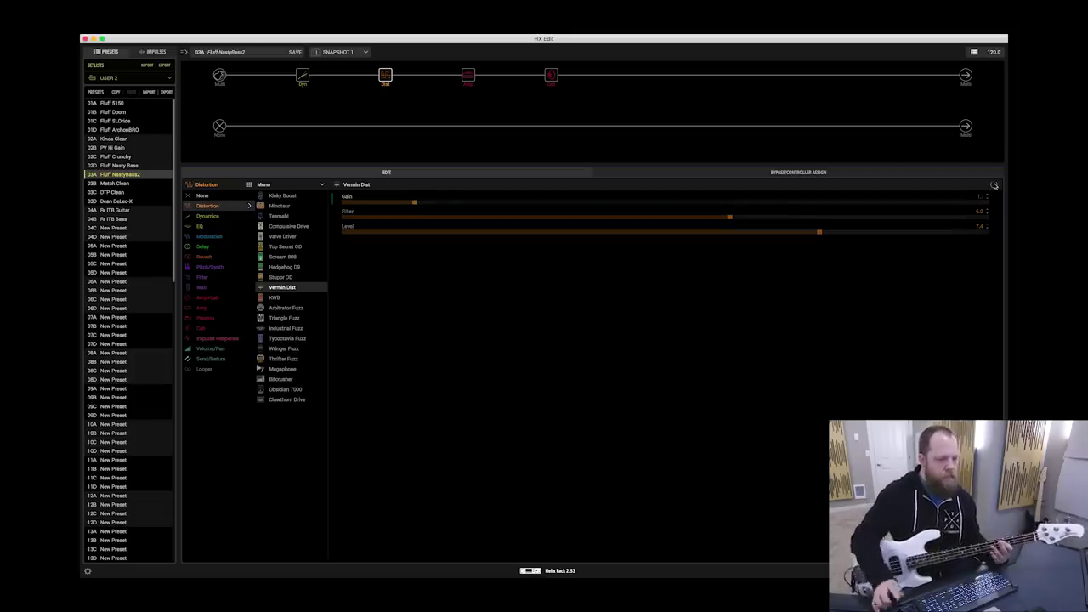
pyautogui.click(275, 389)
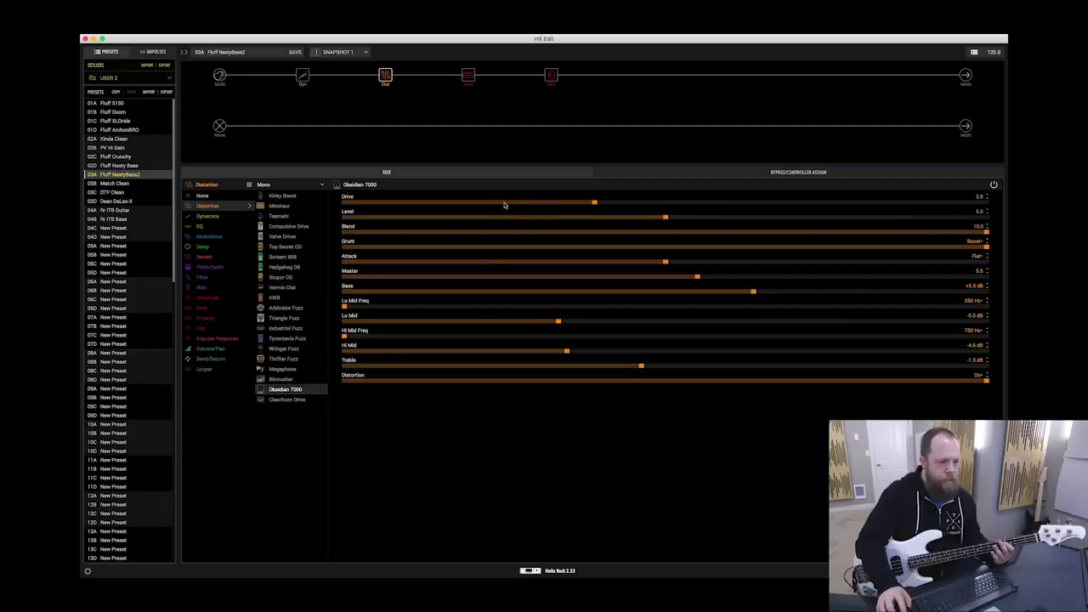
# - Dial the Obsidian 7000 to Drive 2.5, Bass -0.9 dB, Hi Mid 1.5 kHz at -2.3 dB
pyautogui.click(504, 203)
pyautogui.click(668, 365)
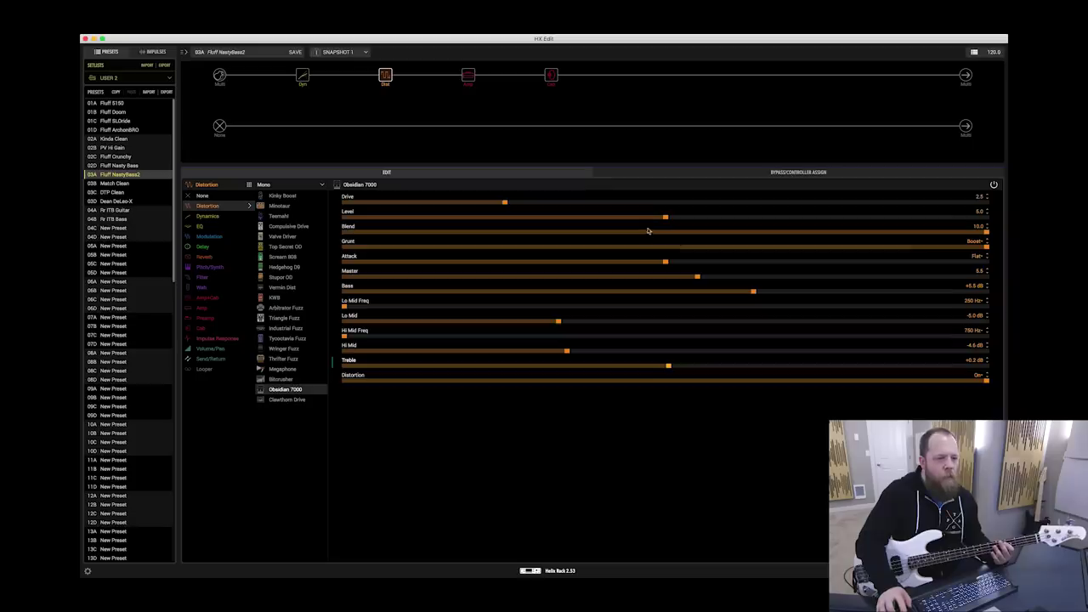
pyautogui.click(704, 218)
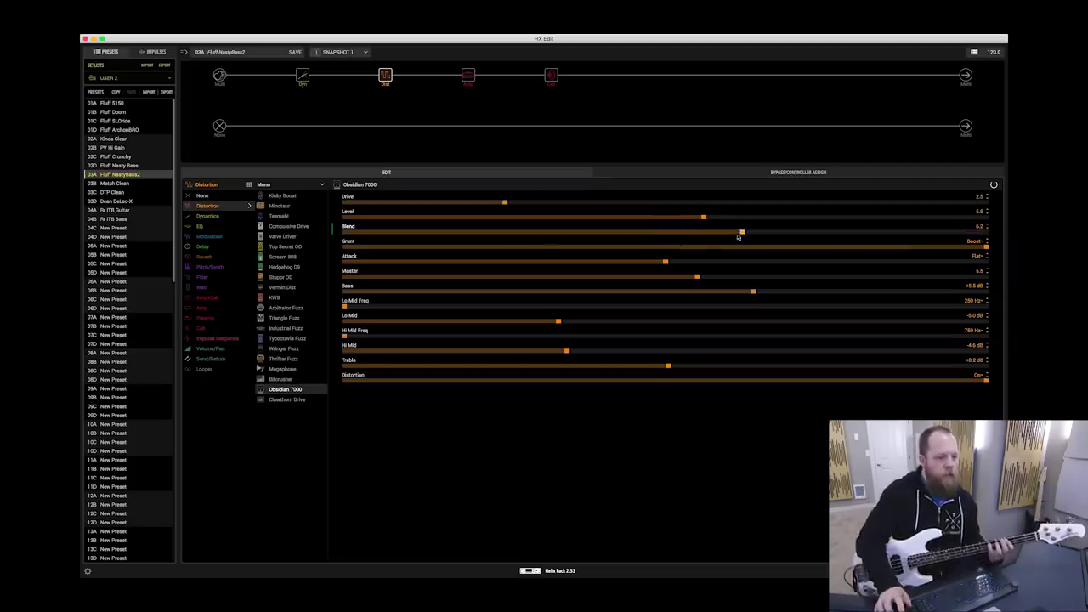
pyautogui.click(651, 292)
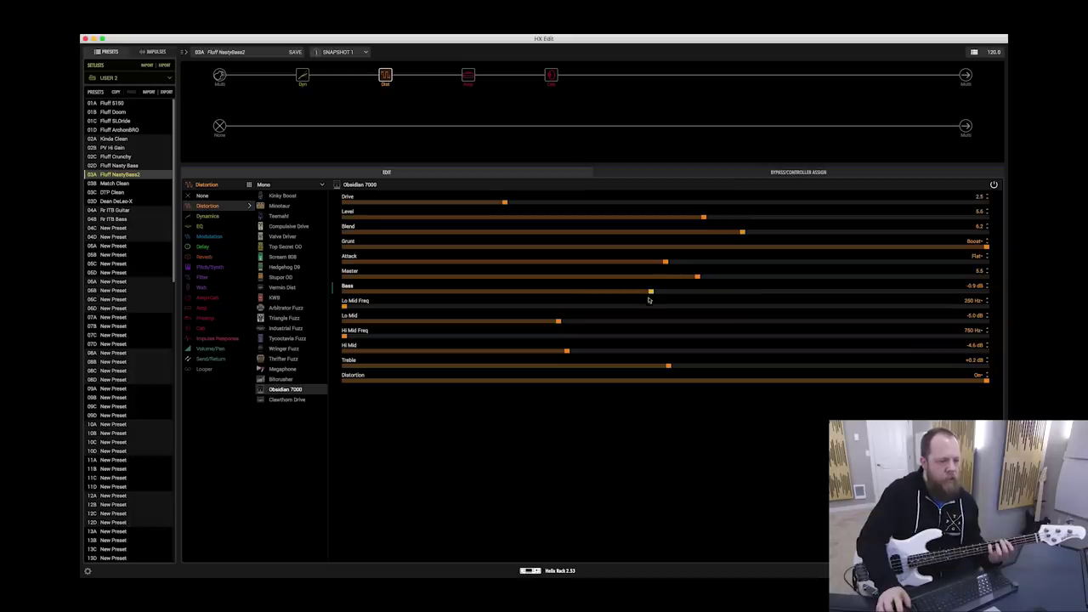
pyautogui.click(614, 336)
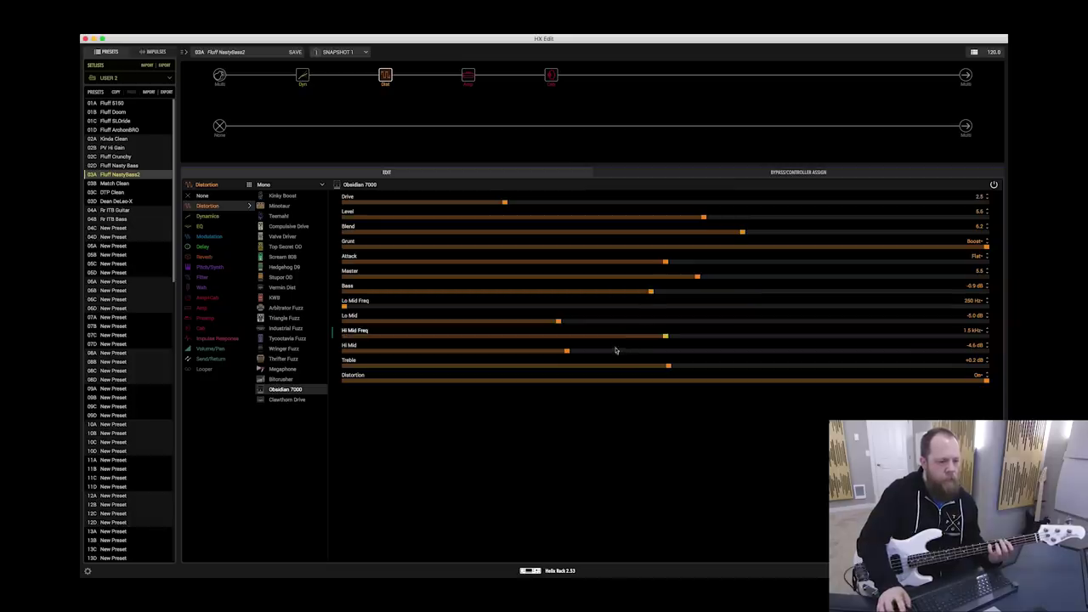
pyautogui.click(616, 350)
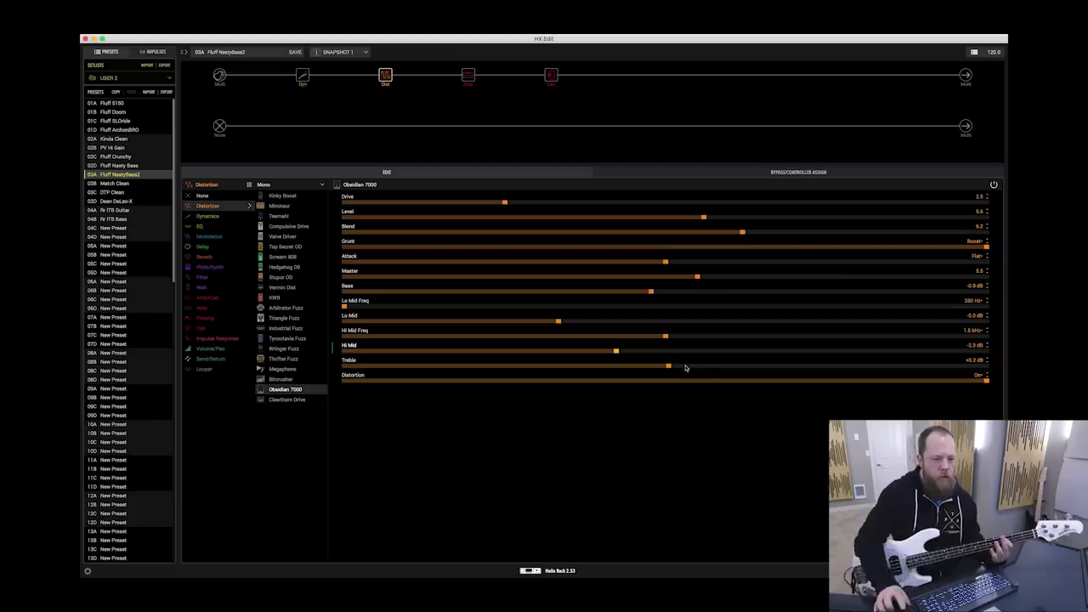
# - Boost Treble to +6.6 dB, Blend 5.8, Level 6.1, then A/B the pedal's bypass
pyautogui.click(666, 335)
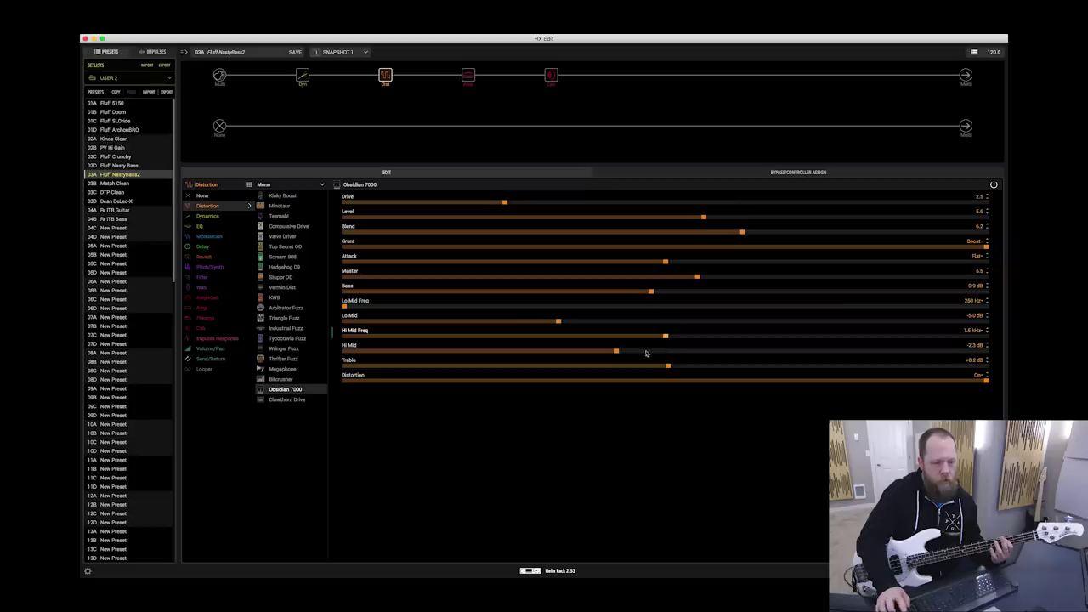
pyautogui.moveTo(799, 337); pyautogui.dragTo(761, 350)
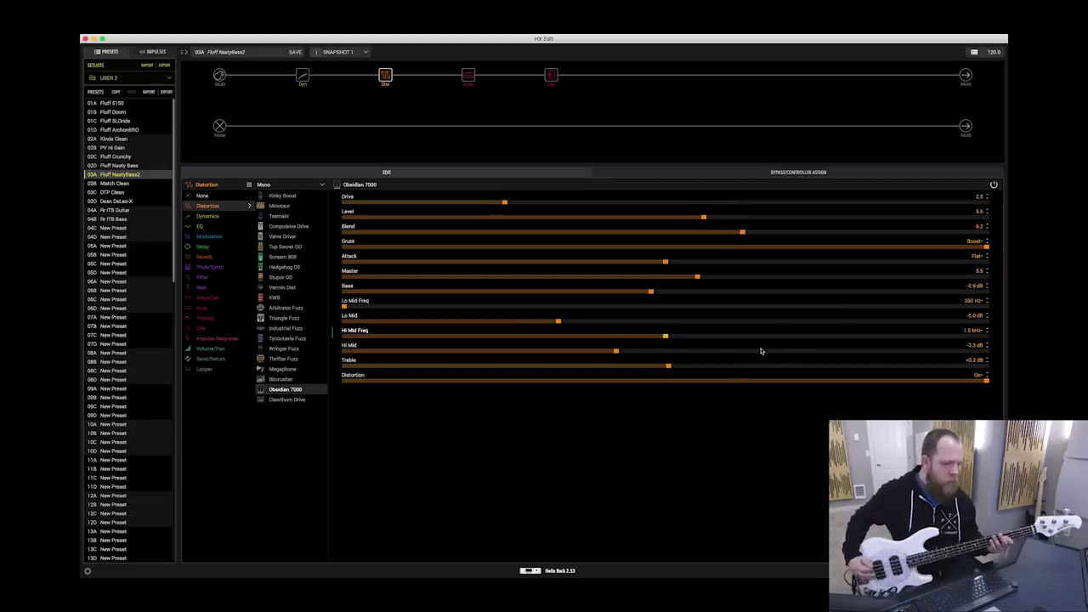
pyautogui.click(758, 367)
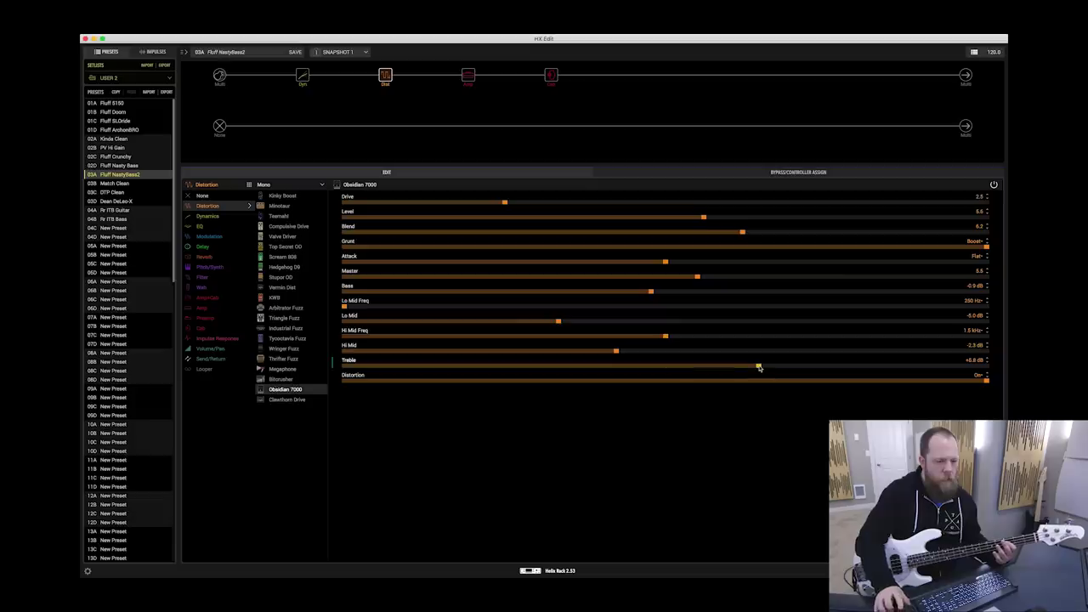
pyautogui.click(718, 232)
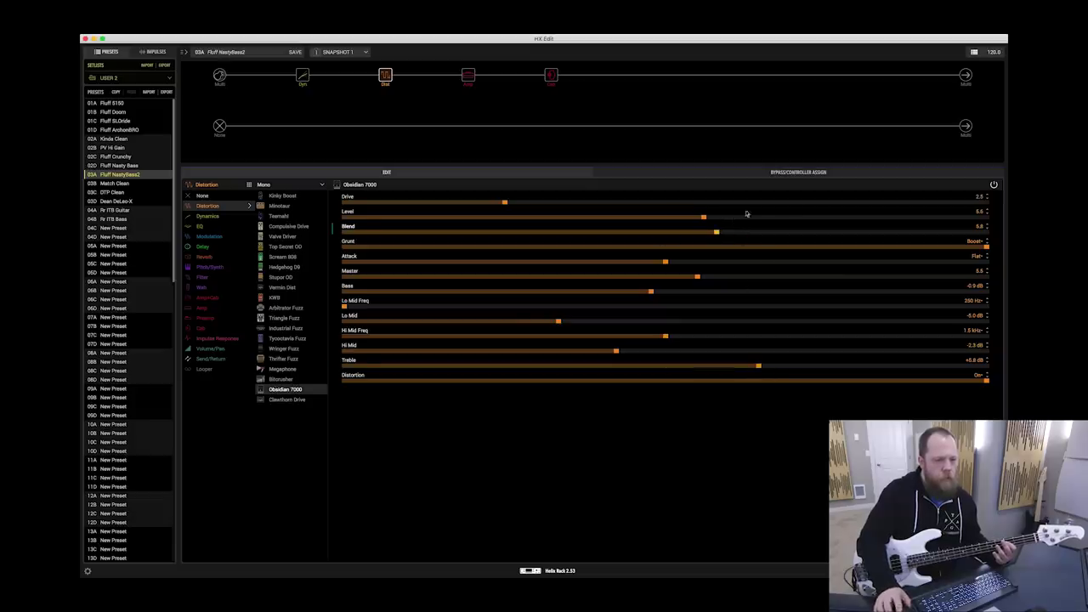
pyautogui.click(736, 218)
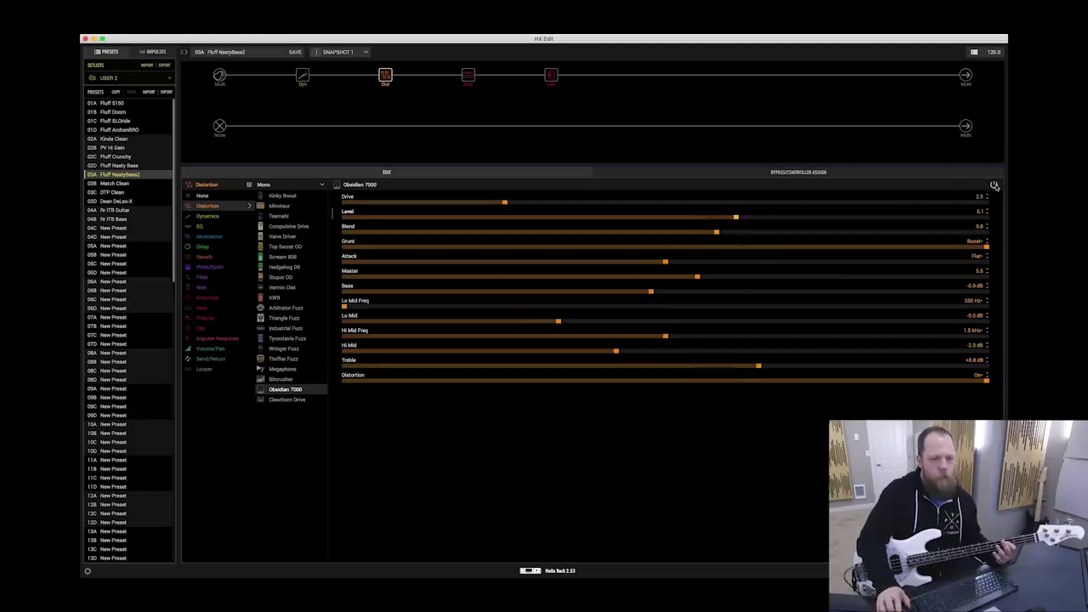
pyautogui.click(994, 185)
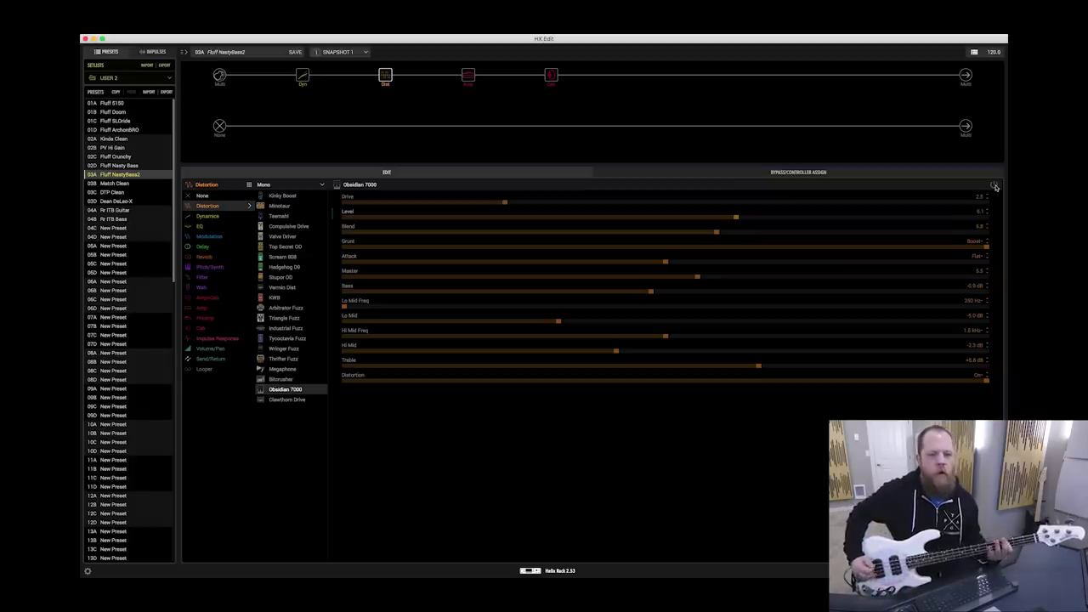
pyautogui.click(994, 185)
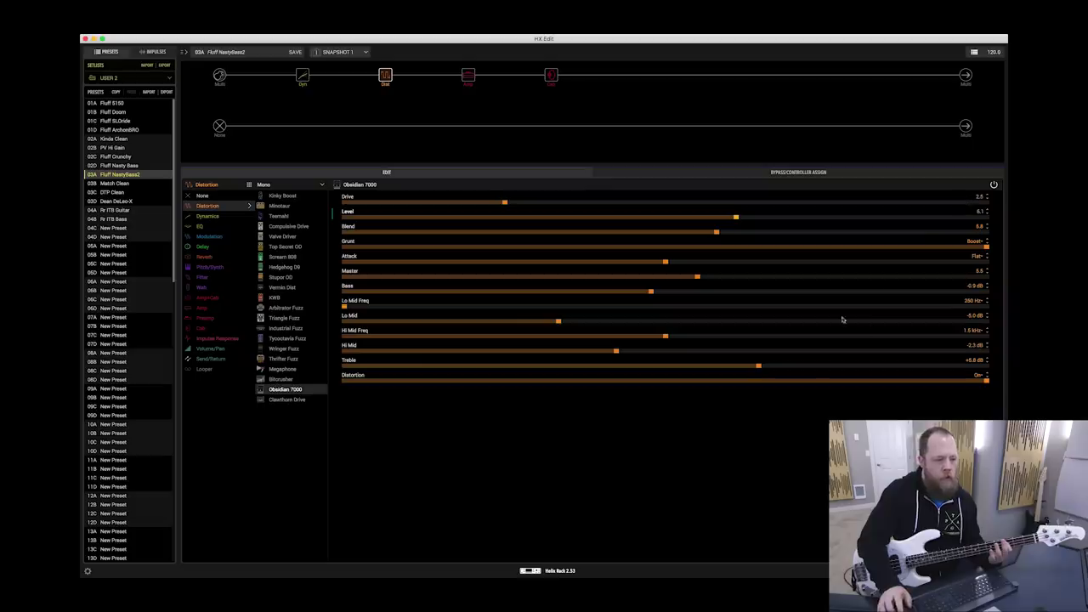
# - Retune the Obsidian 7000: Level 5.8, Drive 2.4, Bass -3.2 dB, Treble +6.4 dB, lower low mids
pyautogui.click(717, 218)
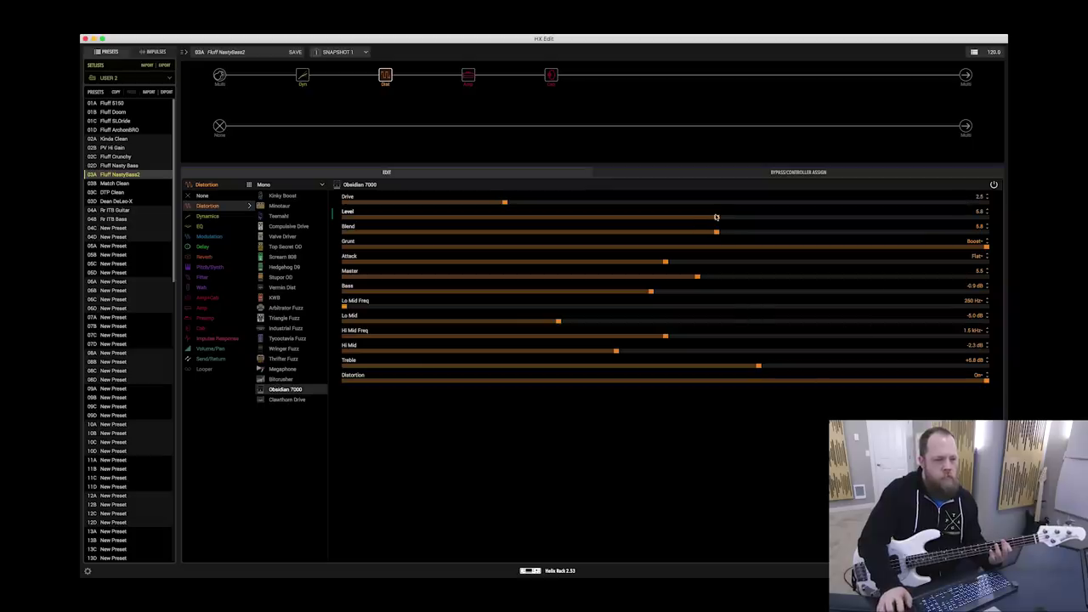
pyautogui.click(517, 202)
pyautogui.click(613, 291)
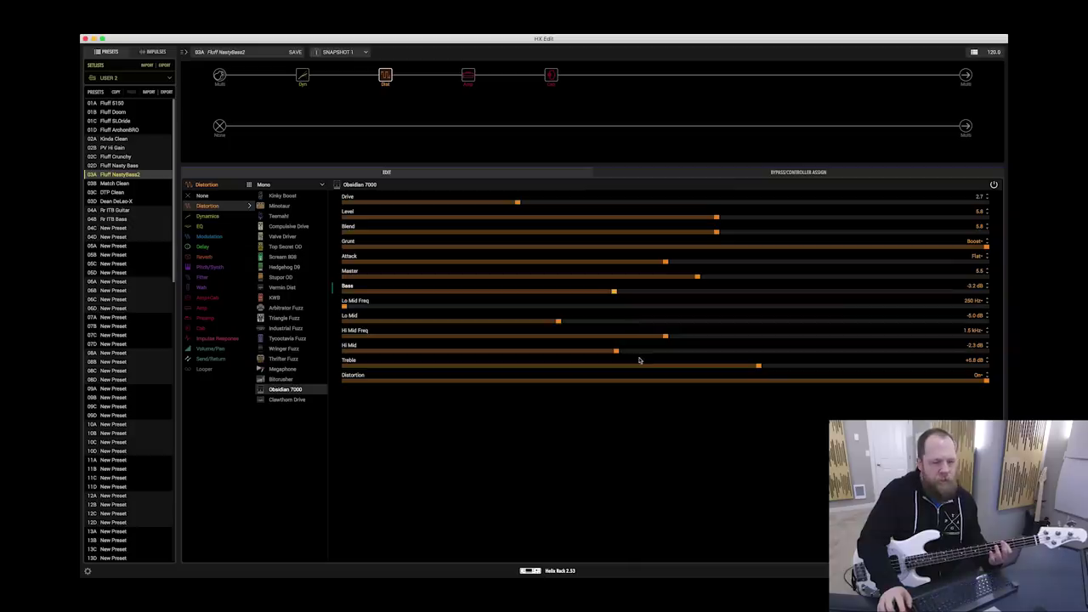
pyautogui.click(789, 366)
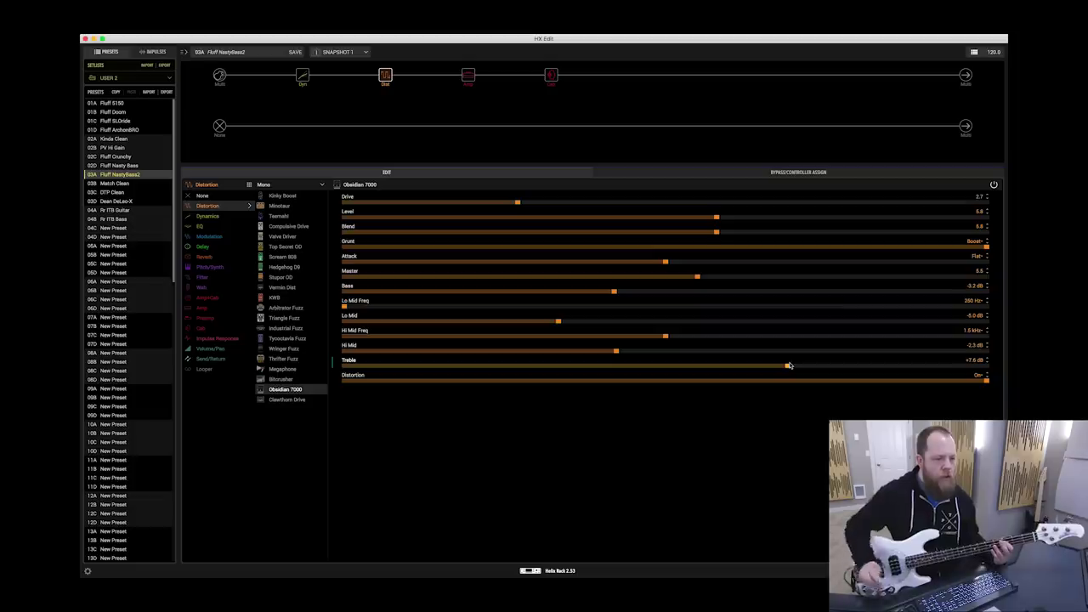
pyautogui.moveTo(737, 367); pyautogui.dragTo(769, 368)
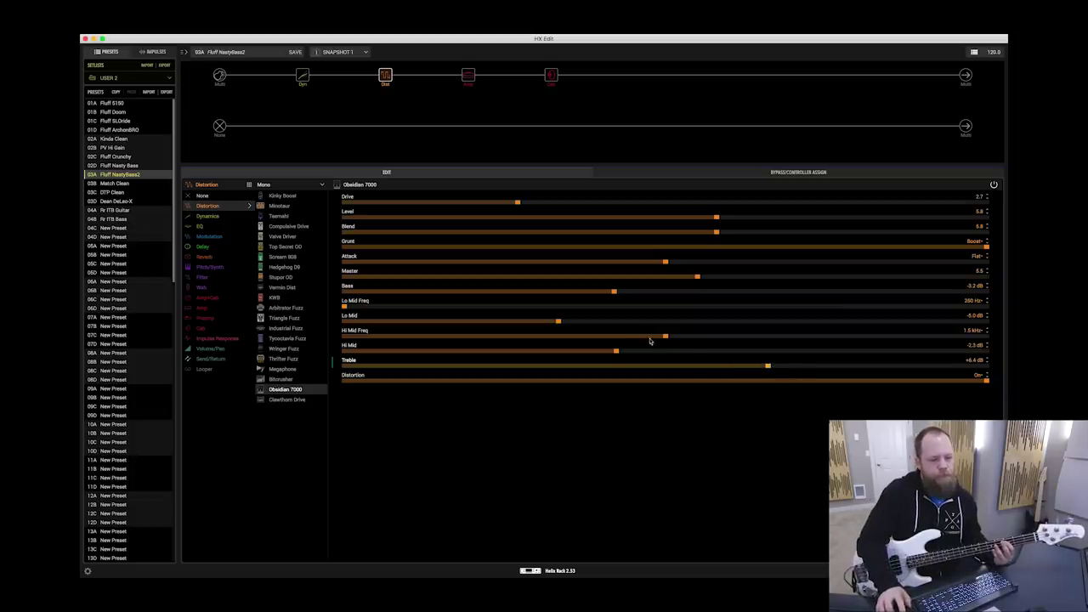
pyautogui.click(536, 322)
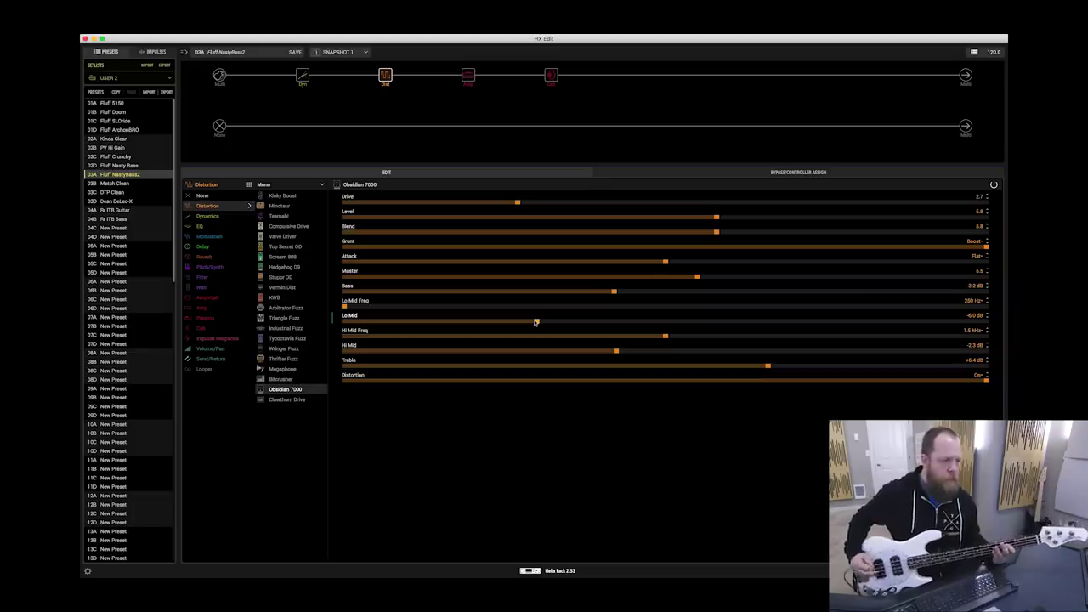
pyautogui.click(500, 203)
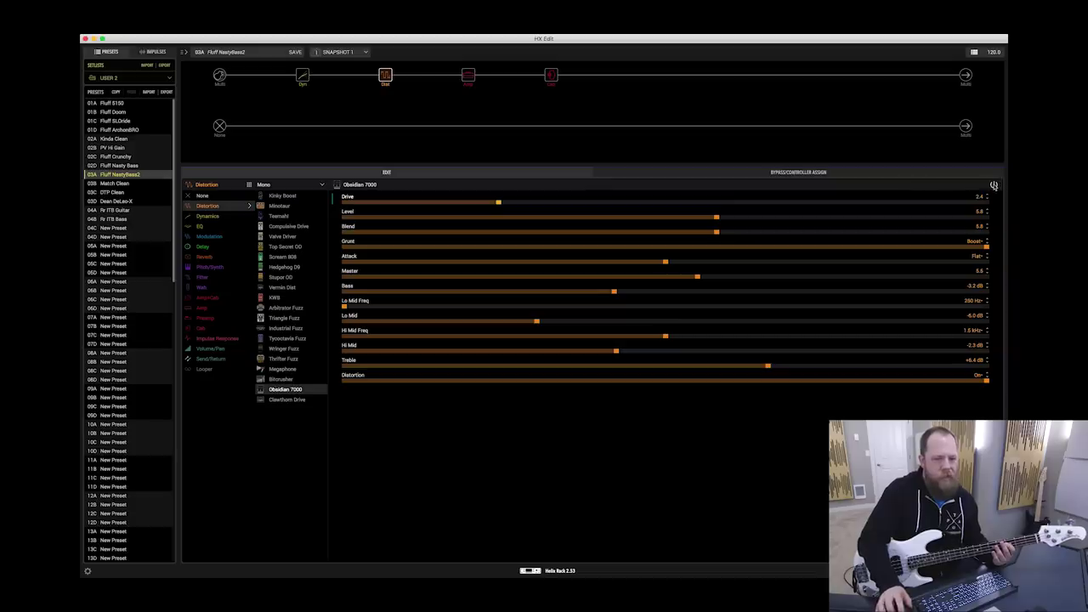
# - Bypass the Obsidian 7000 and bring up the Cali 400 Ch1 amp settings
pyautogui.click(992, 185)
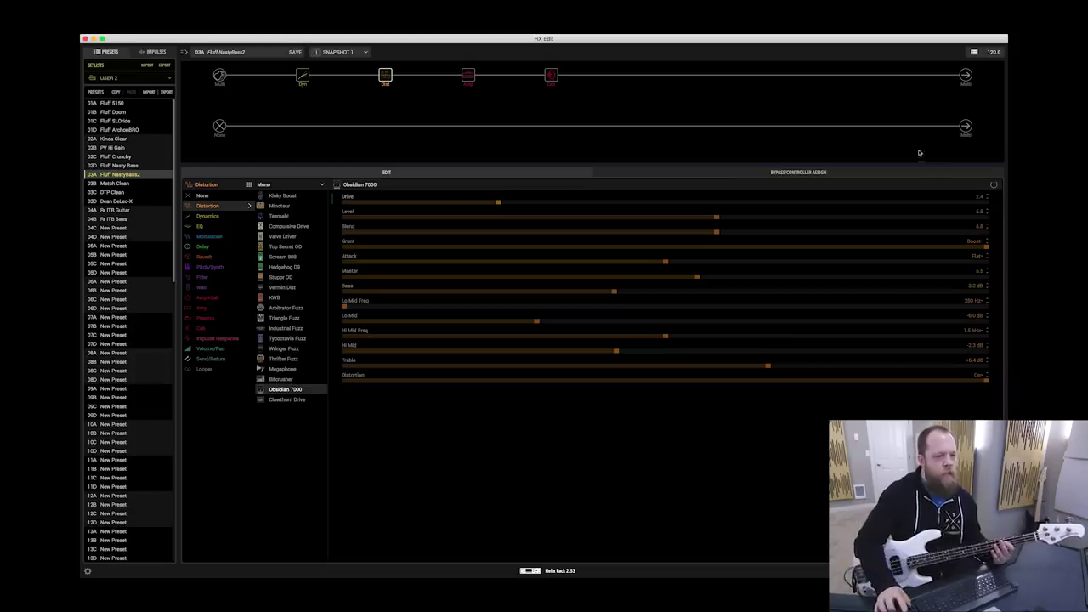
pyautogui.moveTo(470, 83)
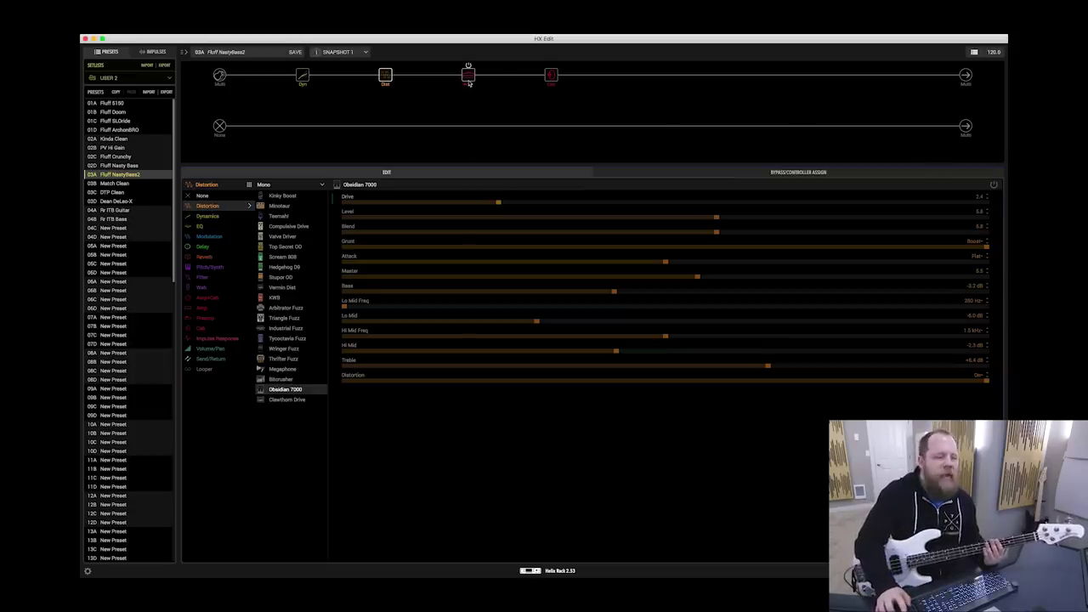
pyautogui.click(470, 79)
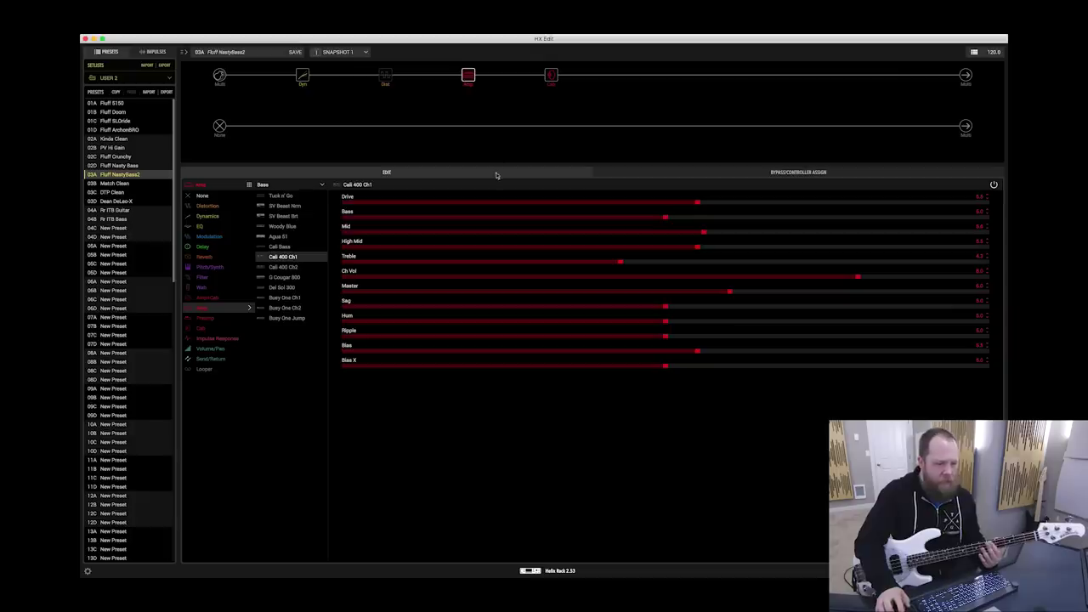
# - Raise the Cali 400 Ch1 Drive, lower Mid, High Mid and Bass to 4.7, and push Treble up
pyautogui.click(747, 203)
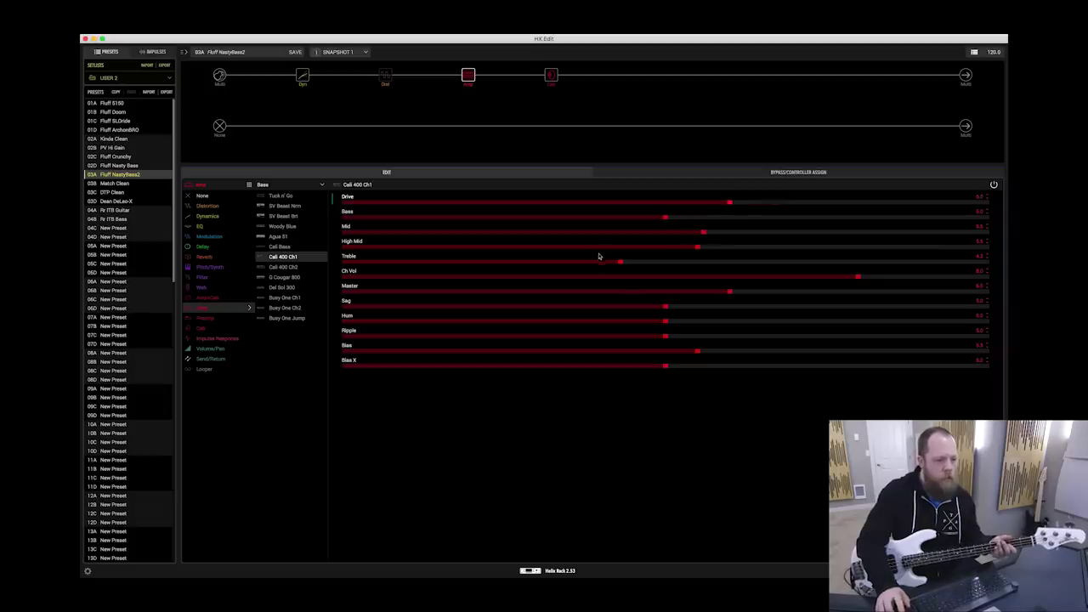
pyautogui.click(679, 246)
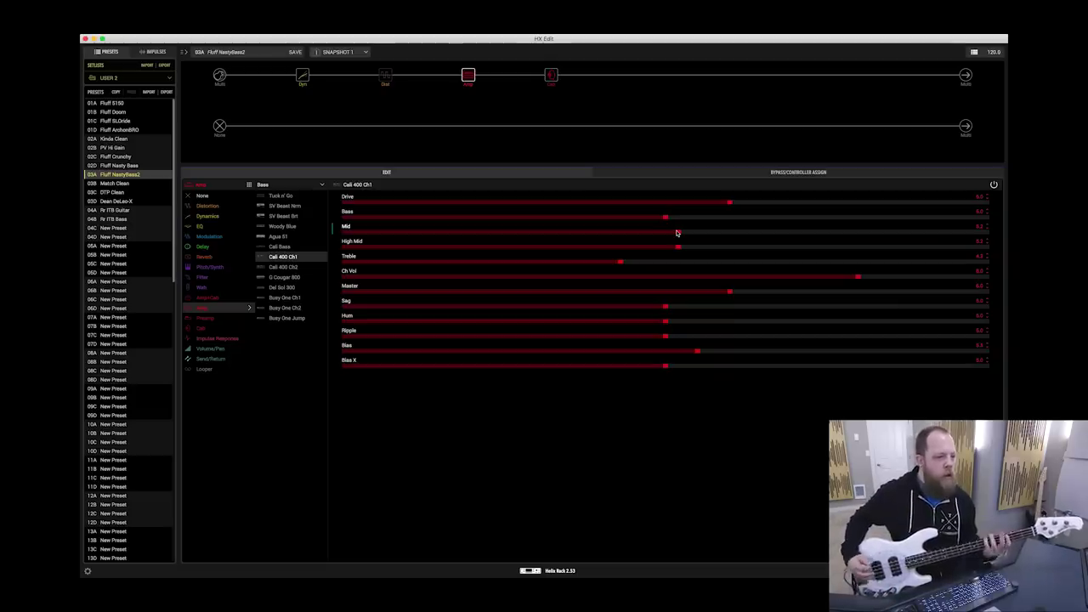
pyautogui.click(646, 216)
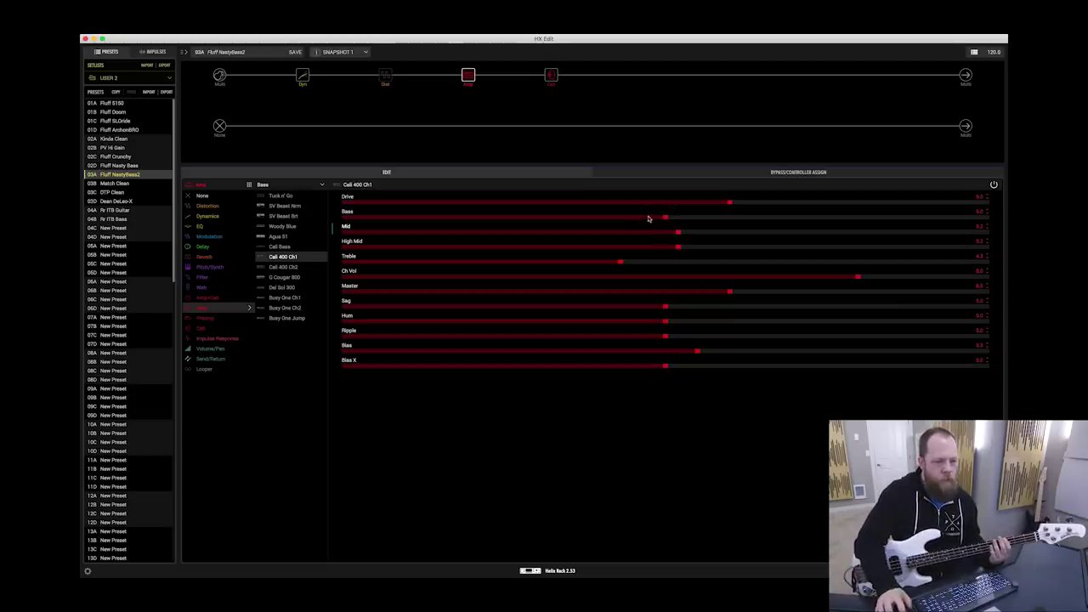
pyautogui.click(659, 262)
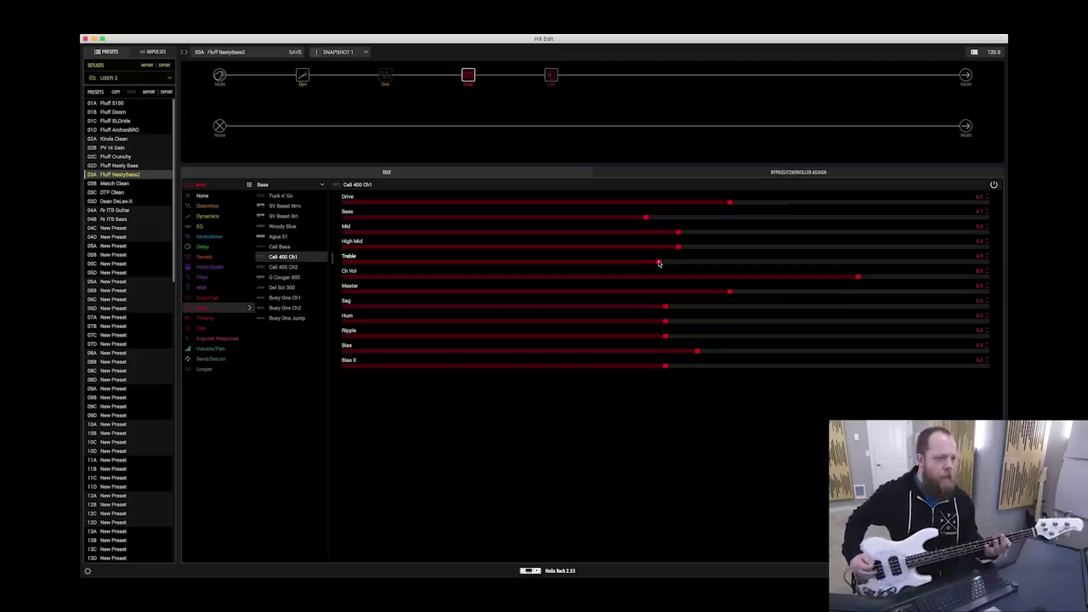
pyautogui.moveTo(658, 263); pyautogui.dragTo(702, 262)
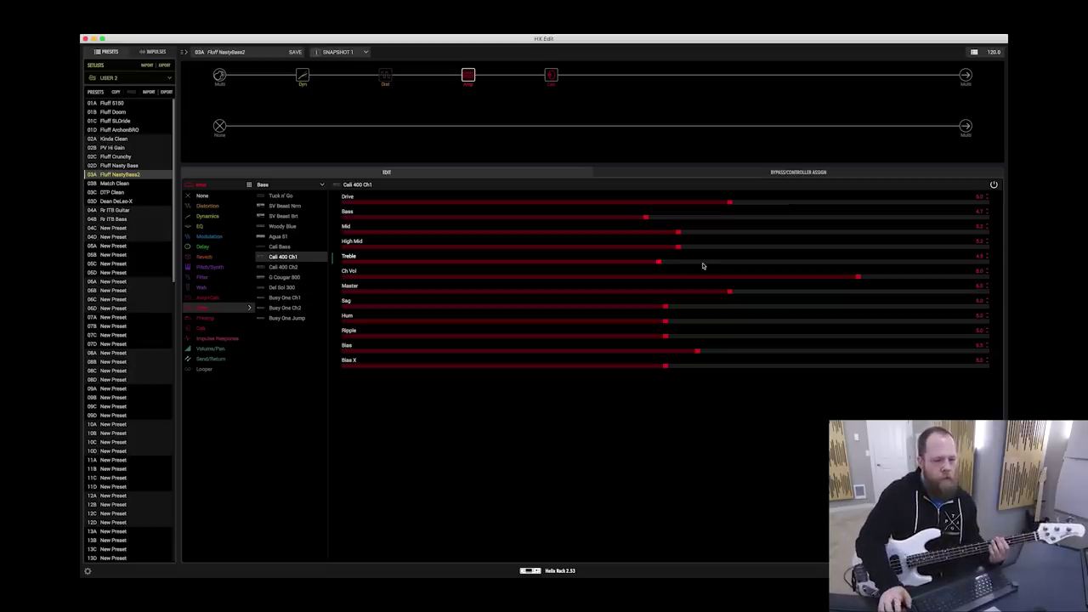